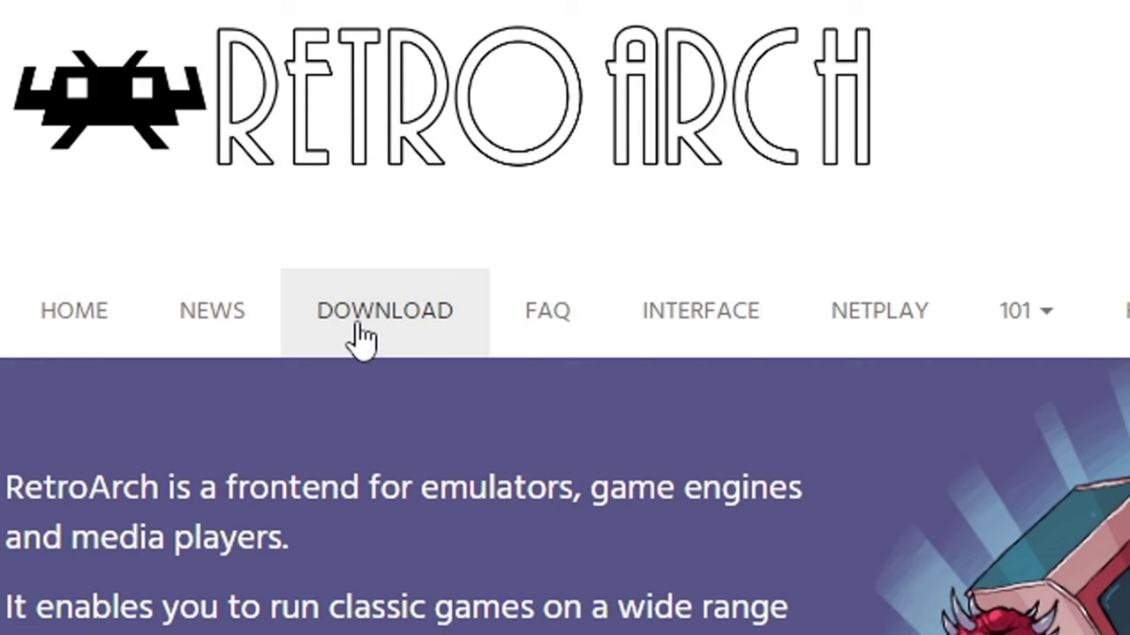
Download the stable Windows 64-bit RetroArch installer from the retroarch.com download page
click(362, 329)
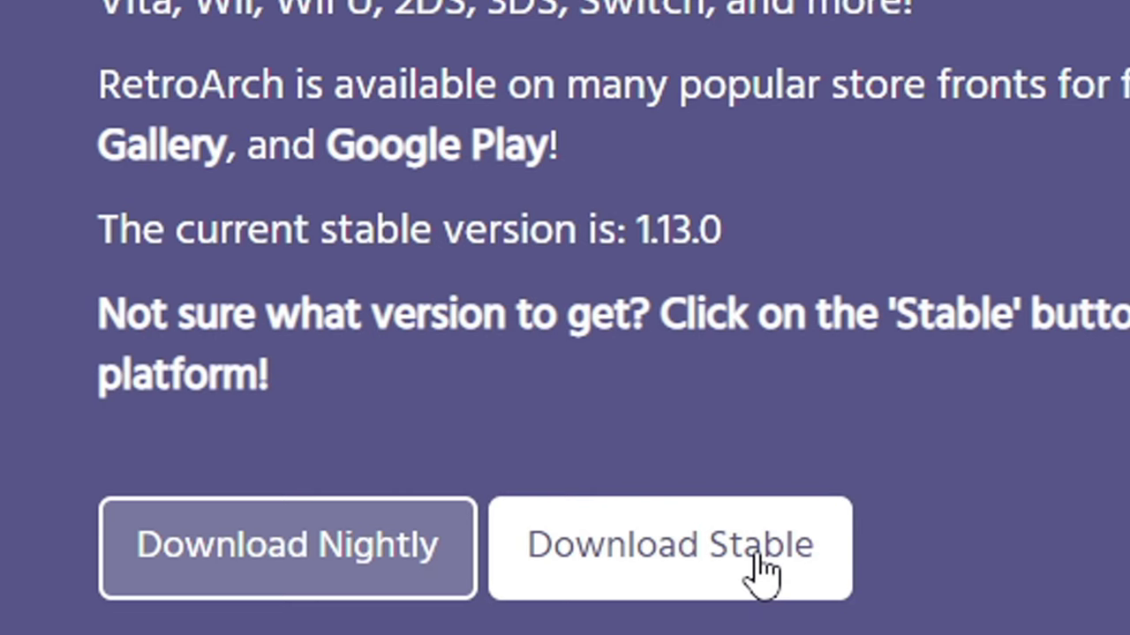
click(761, 572)
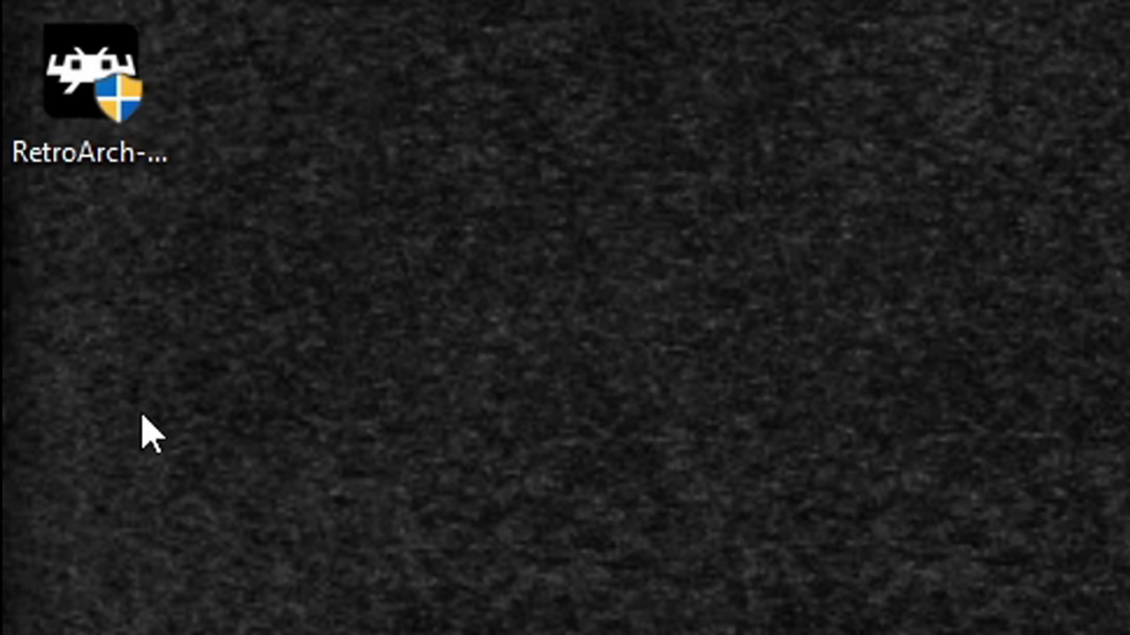
Run the downloaded RetroArch installer and accept its licence agreement
double_click(114, 101)
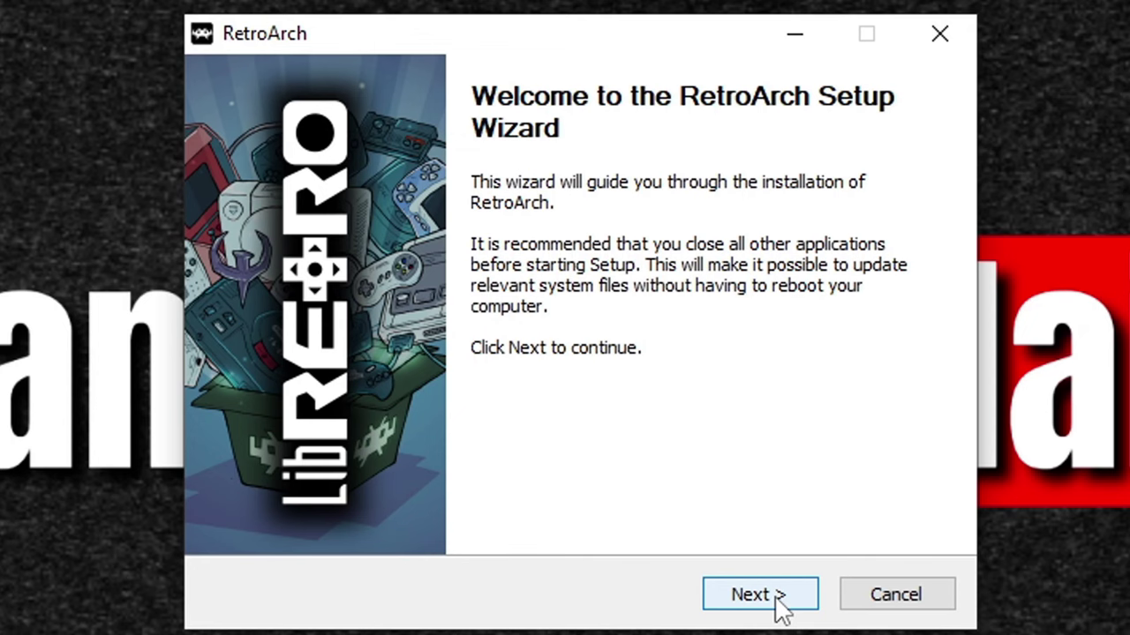
click(780, 600)
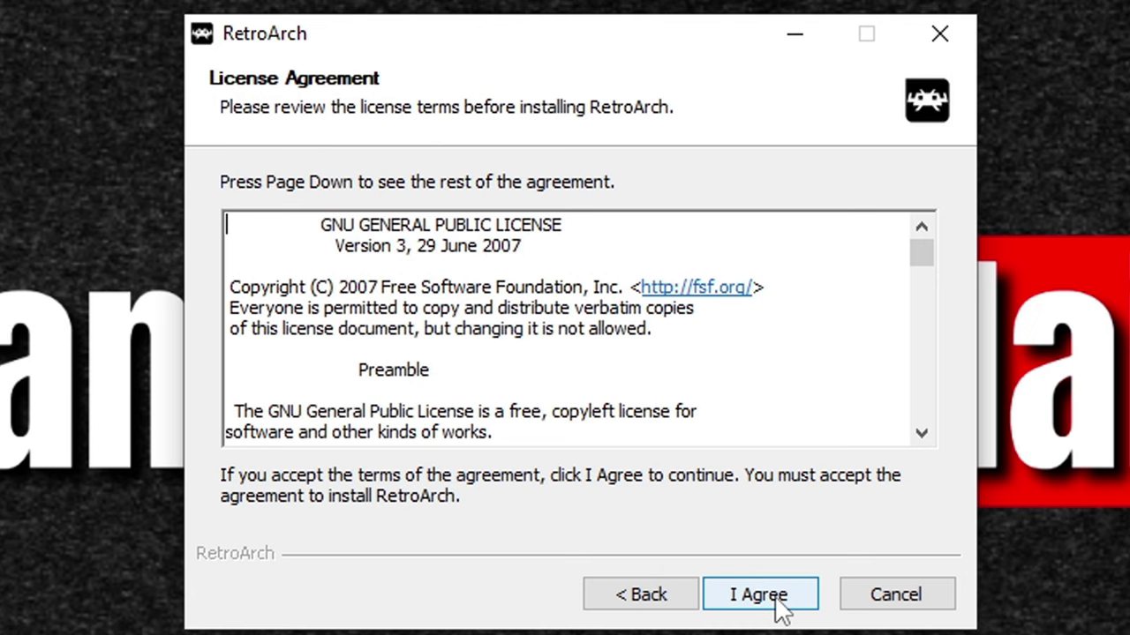
click(761, 595)
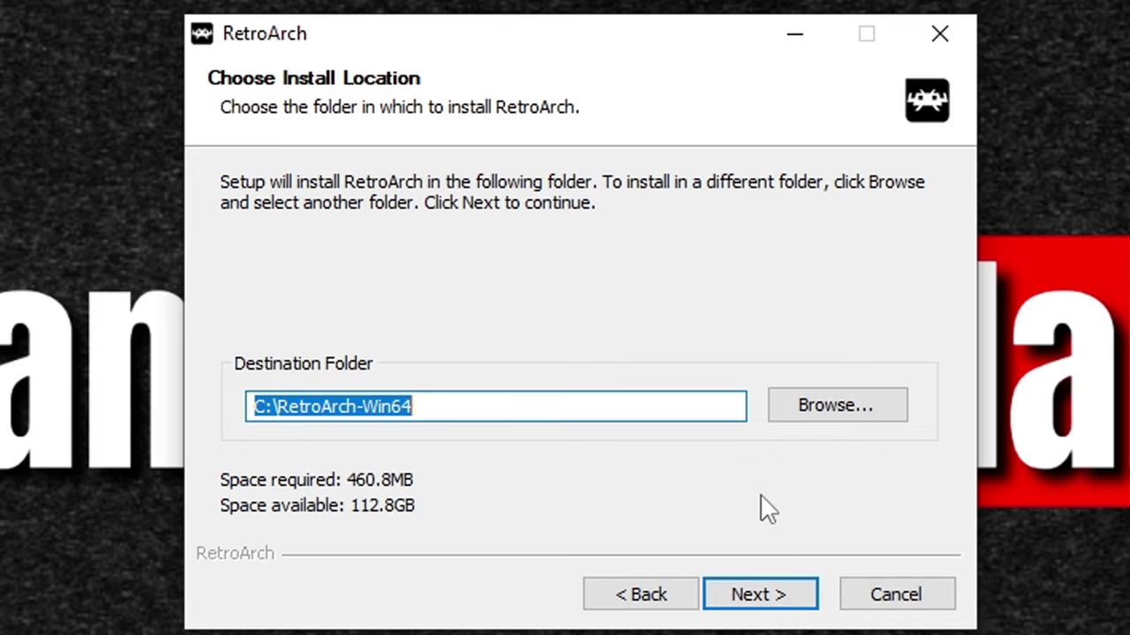
Browse other folders, then keep C:\RetroArch-Win64 as the install location
click(845, 412)
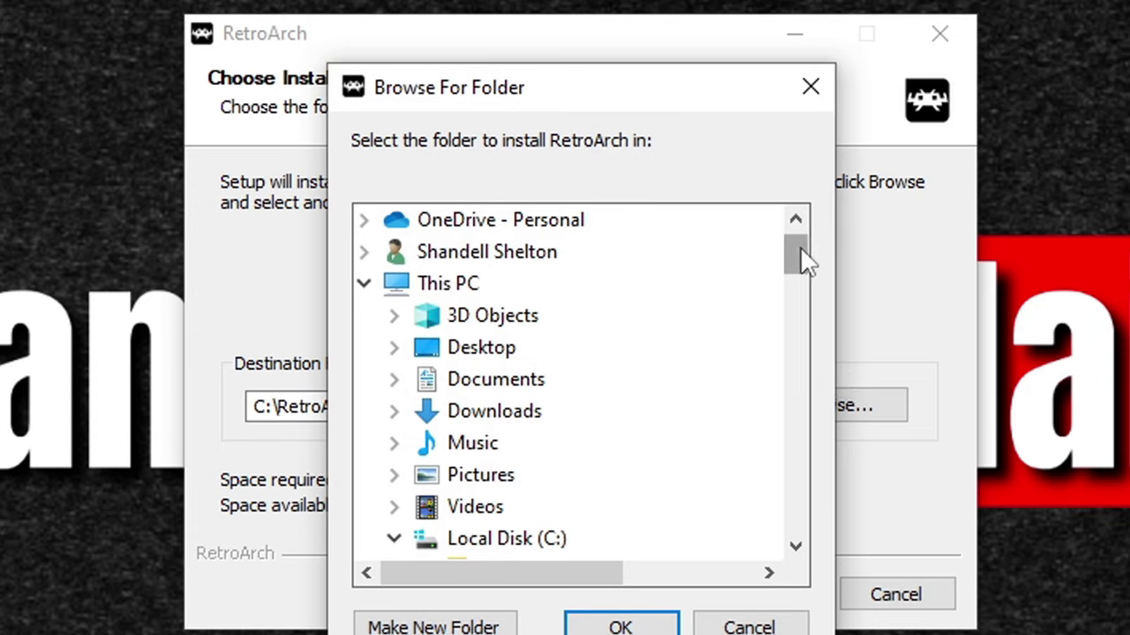
drag(800, 246, 801, 159)
click(746, 627)
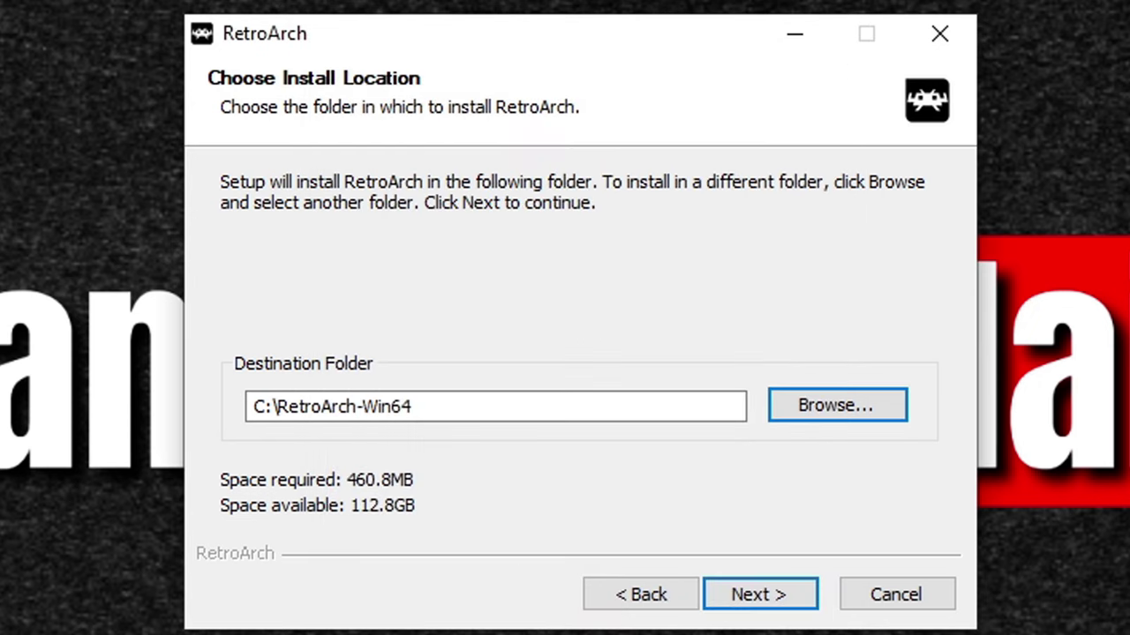
click(757, 607)
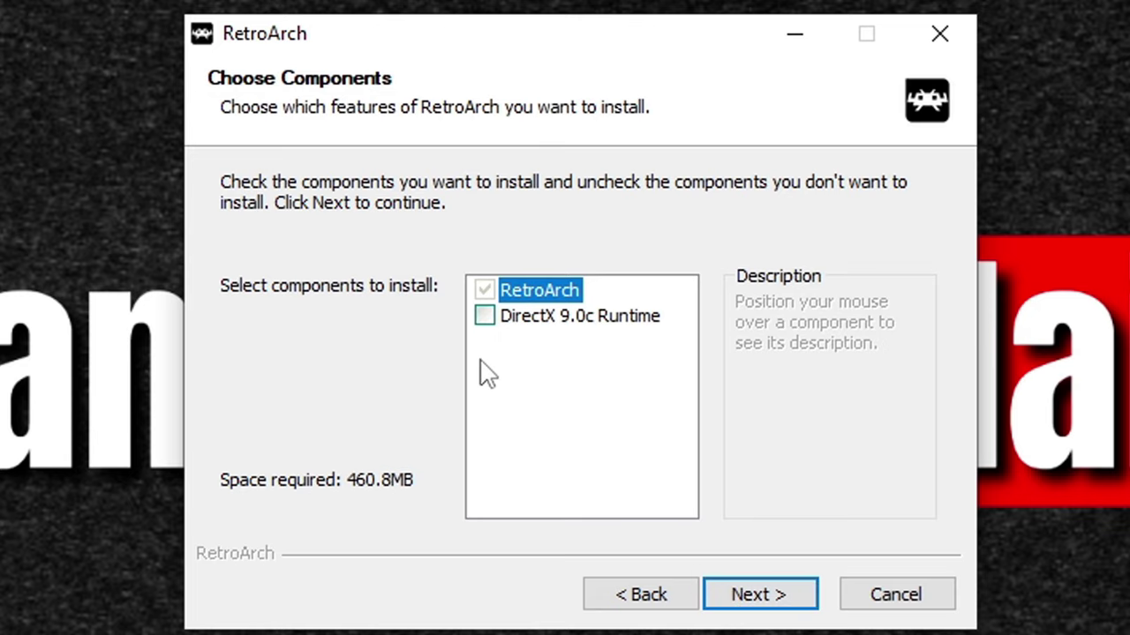
Include DirectX 9.0c Runtime, turn off Start Menu shortcuts, and begin the RetroArch installation
click(485, 316)
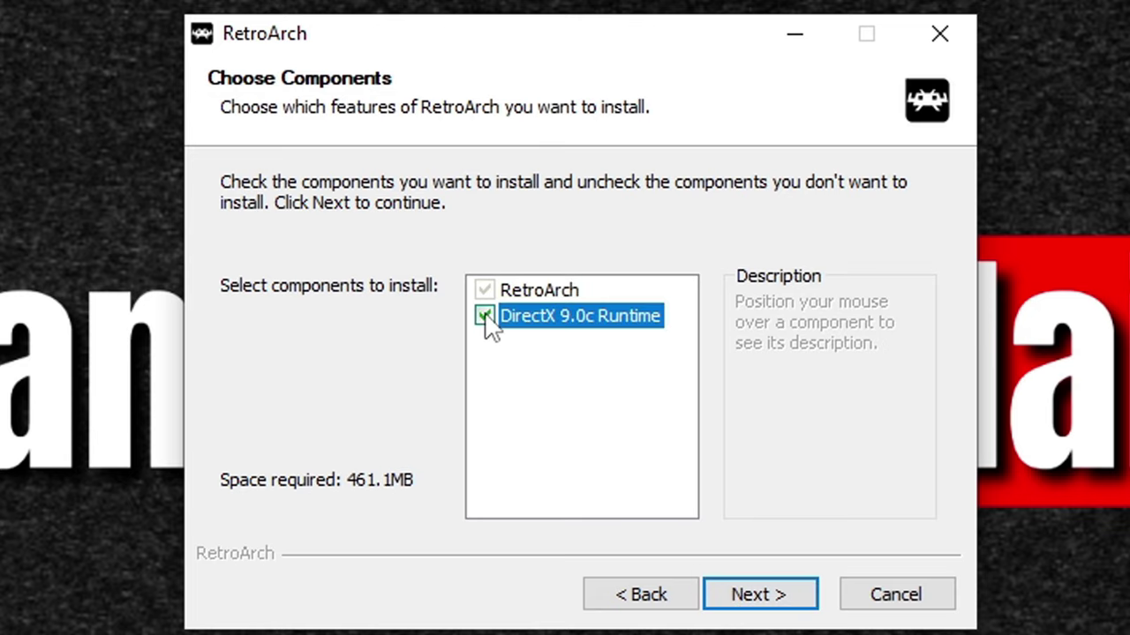
click(764, 595)
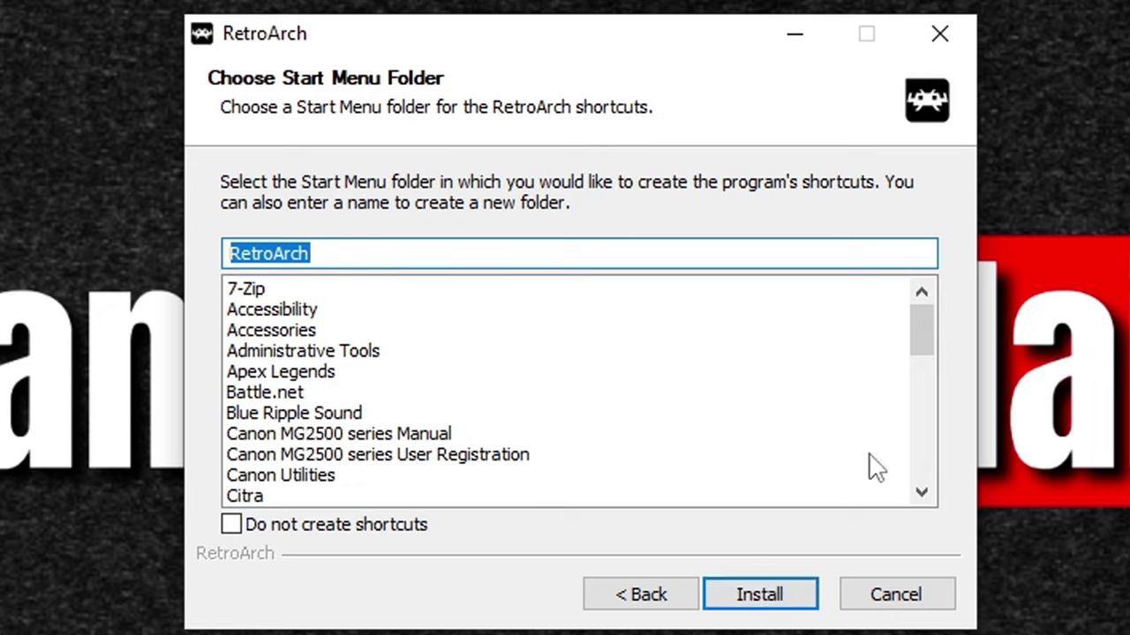
click(231, 525)
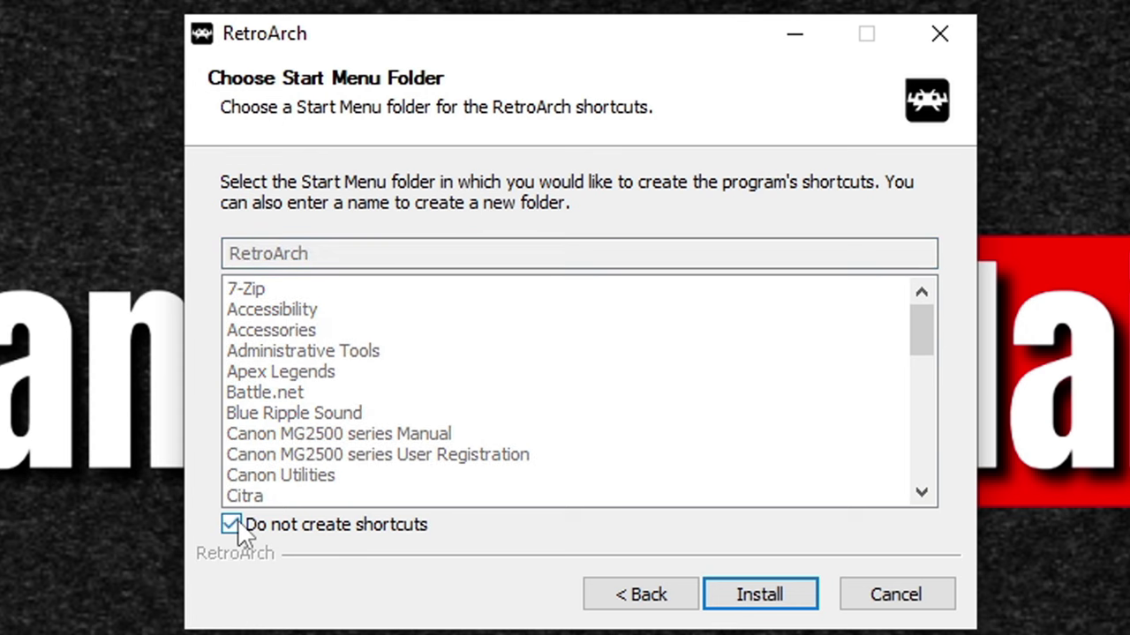
click(764, 599)
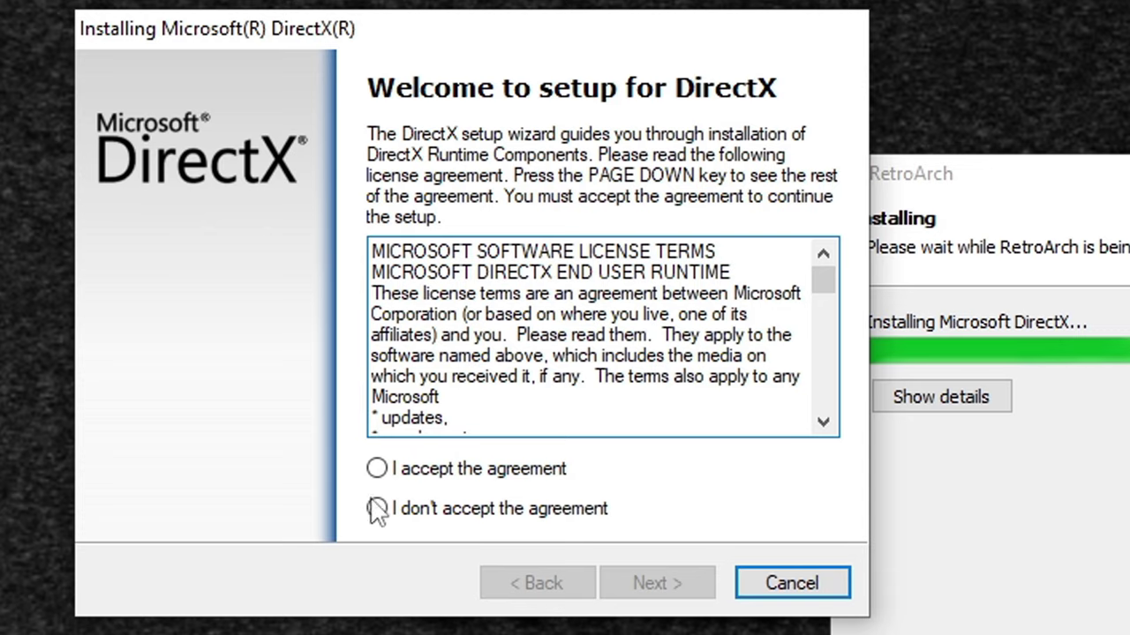
Accept the DirectX licence, leave the Bing Bar unticked, and close DirectX Setup
click(377, 471)
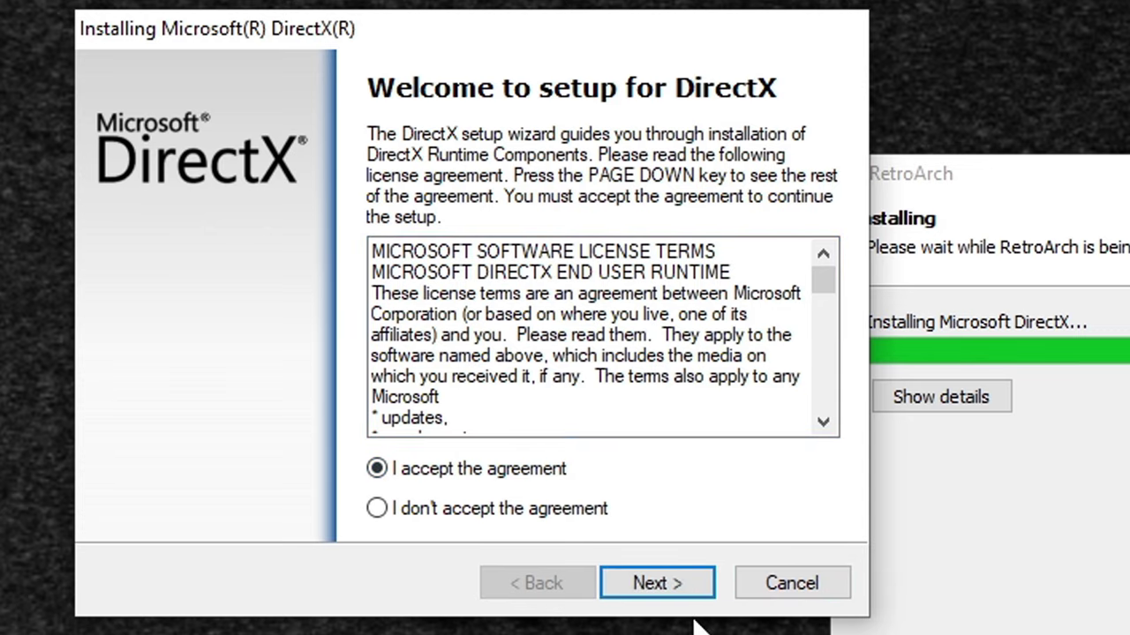
click(679, 585)
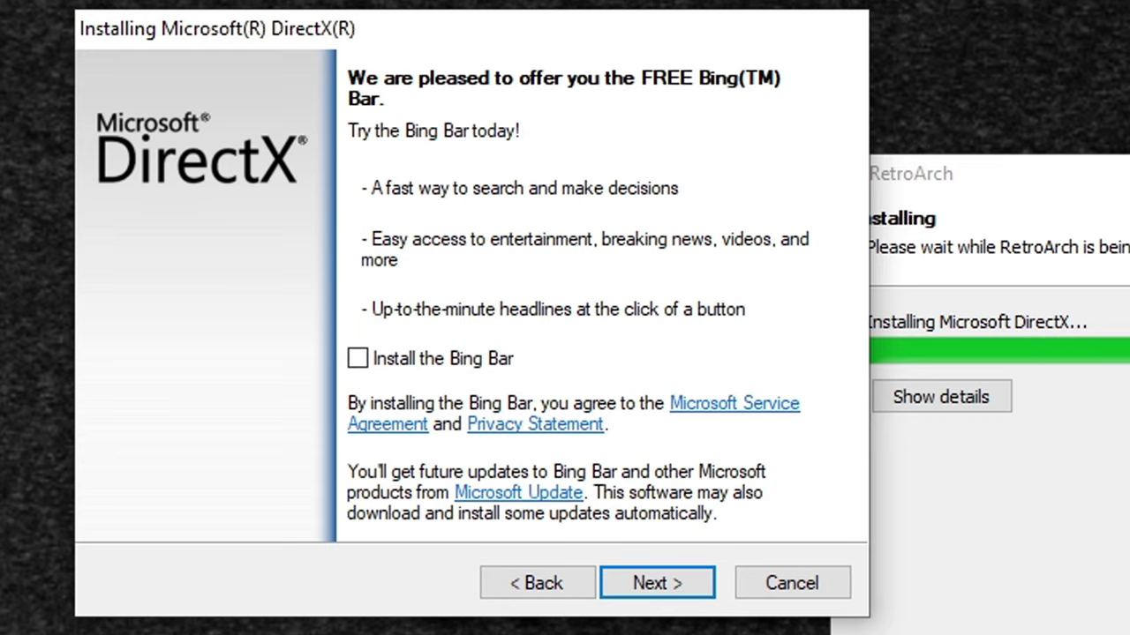
click(685, 589)
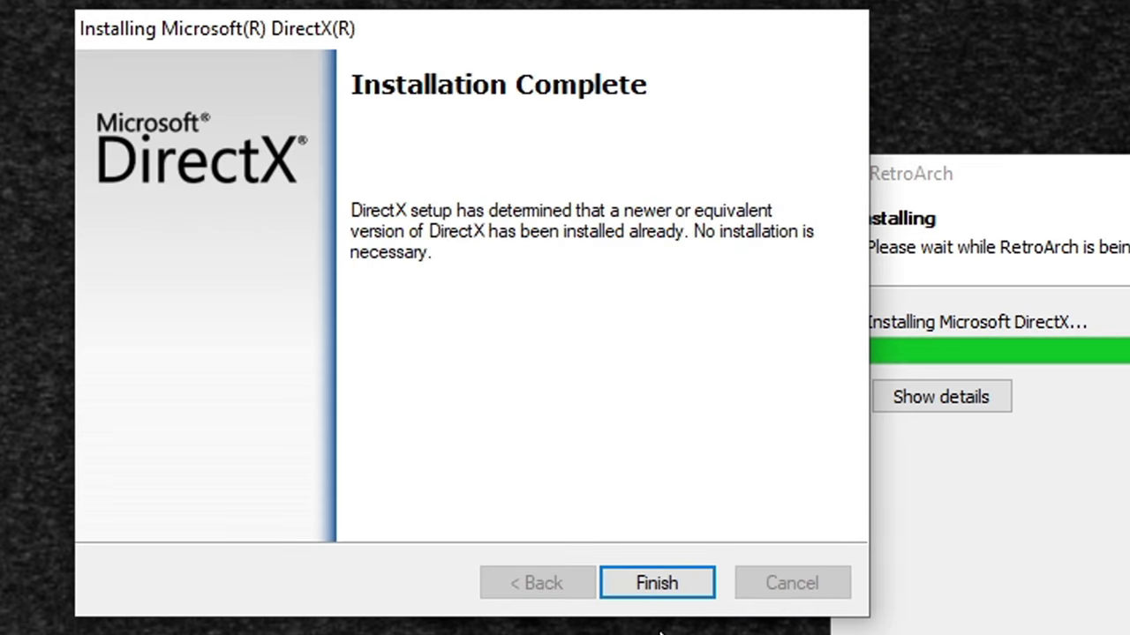
click(657, 583)
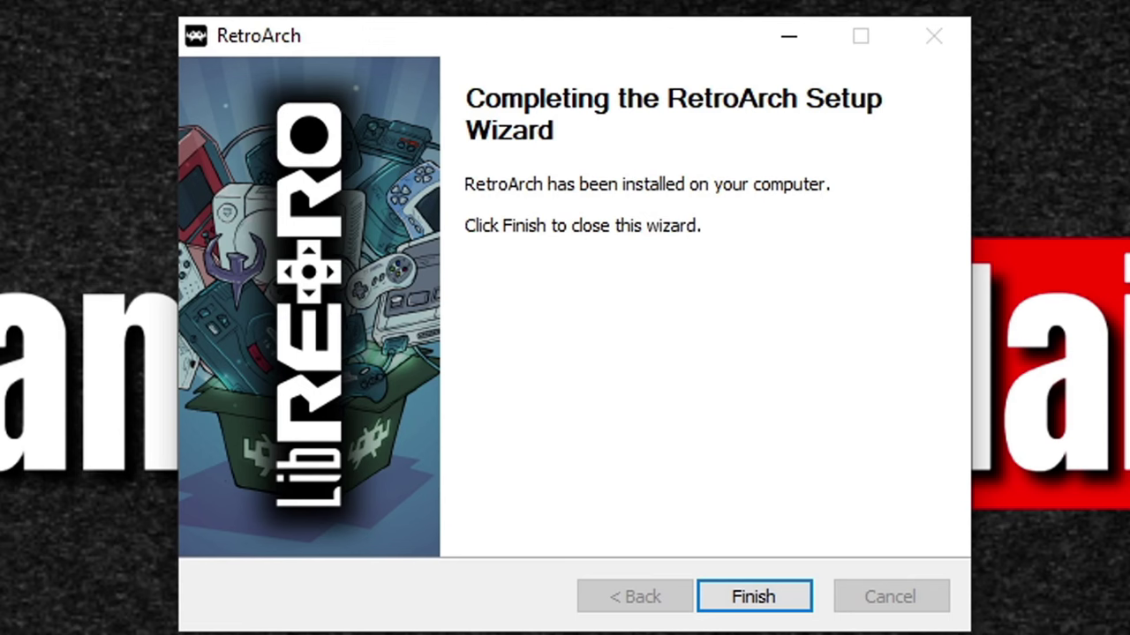
Finish RetroArch Setup so RetroArch launches, then close the RetroArch window
click(763, 609)
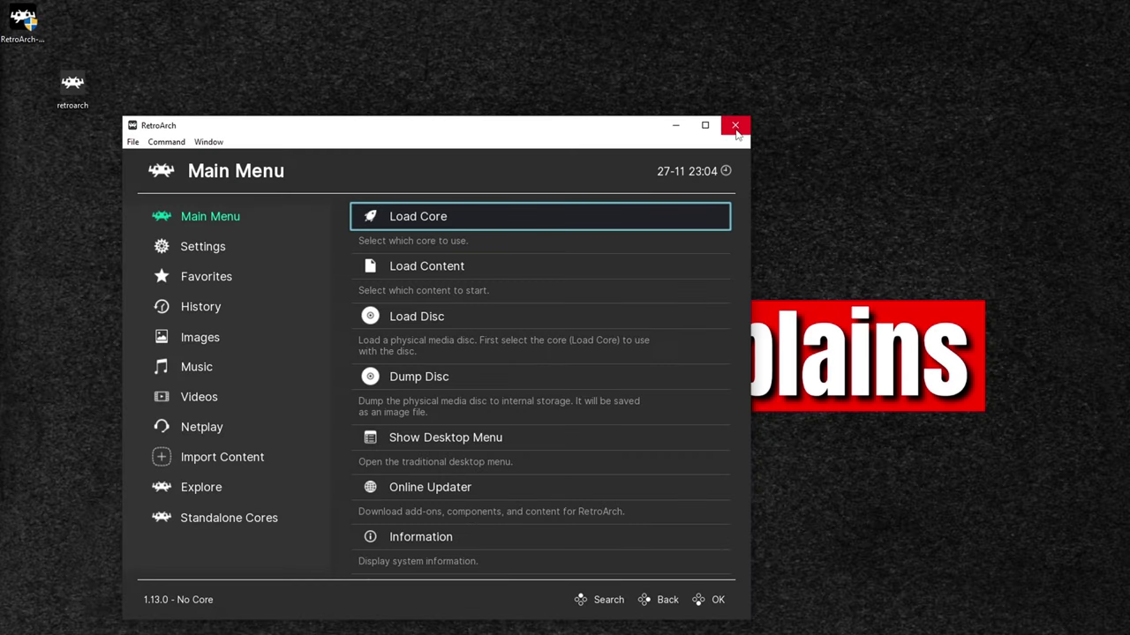
click(735, 126)
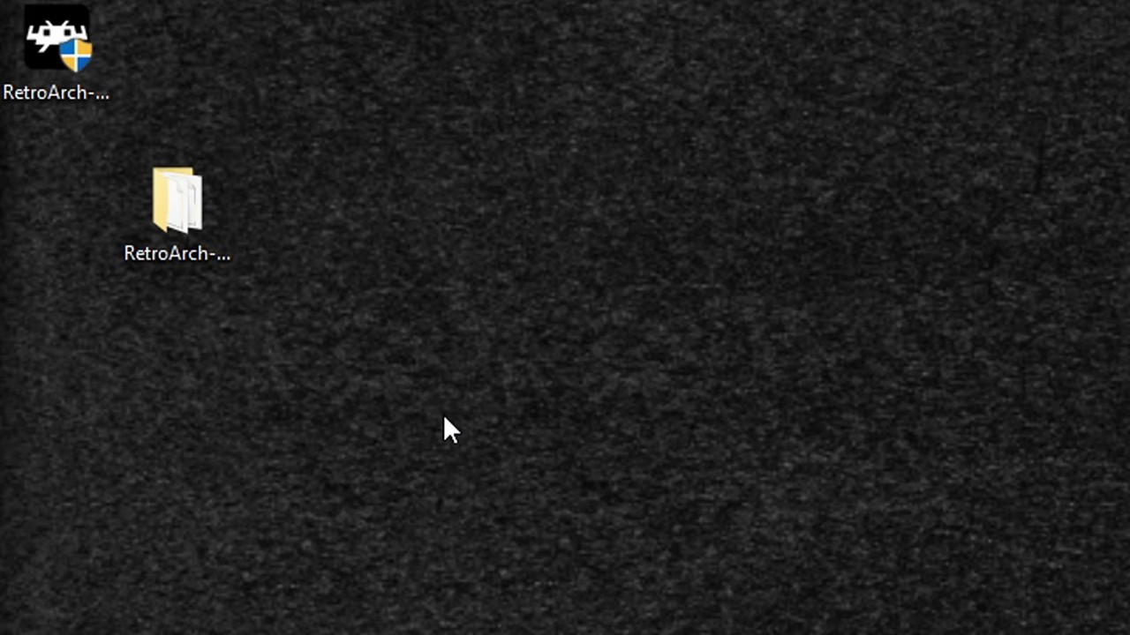
Launch retroarch.exe from the RetroArch-Win64 install folder
double_click(205, 190)
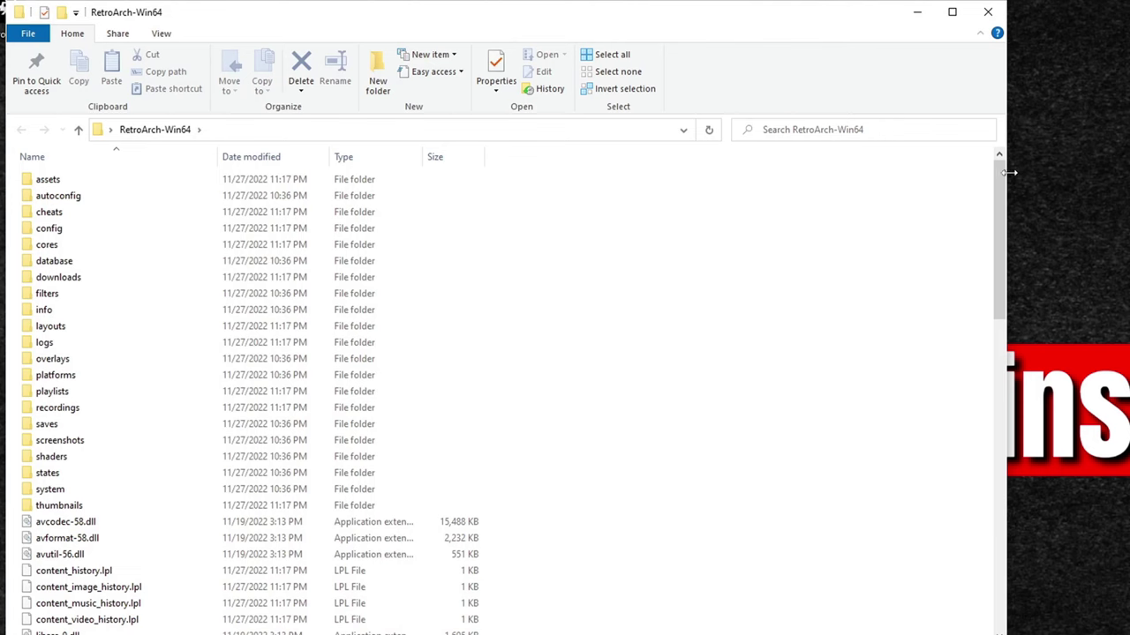
drag(1003, 173, 1001, 487)
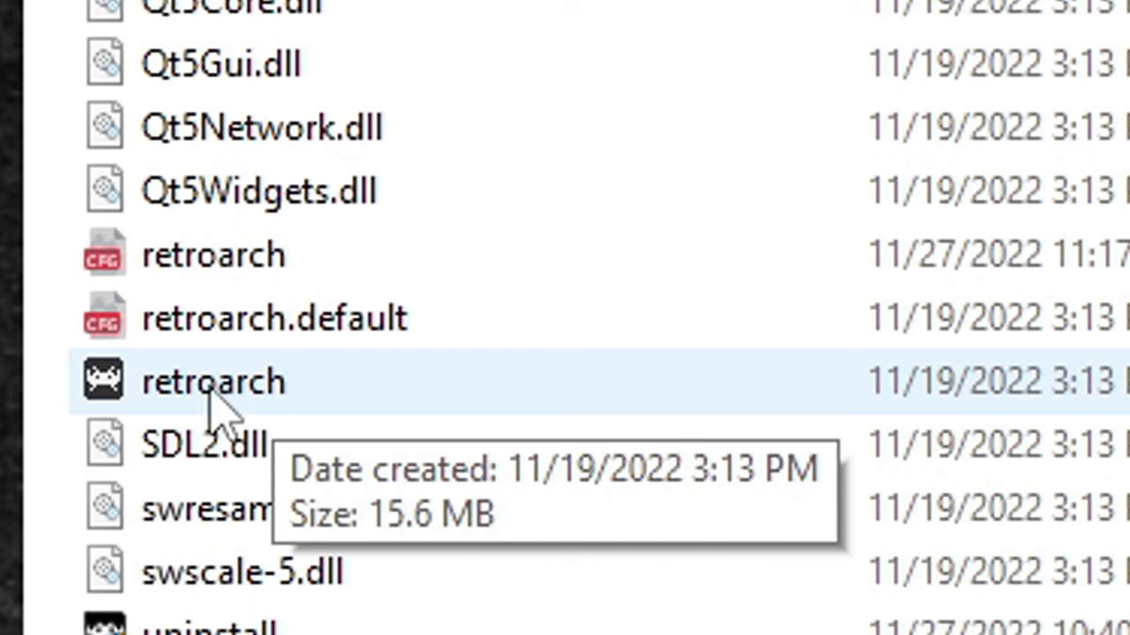
double_click(150, 399)
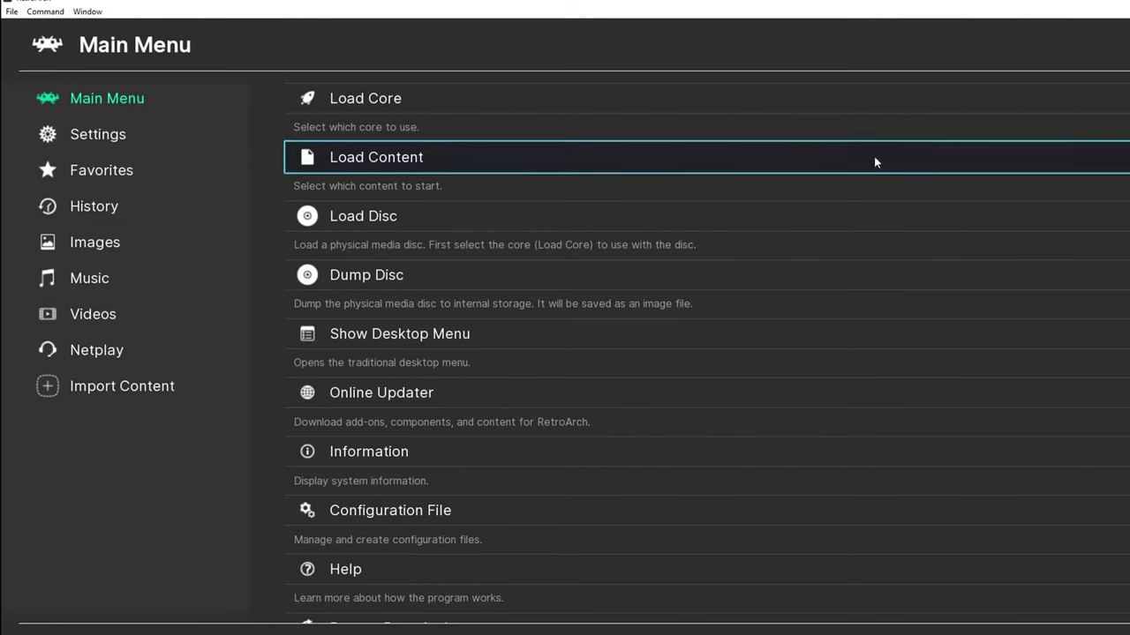
Switch the menu driver under Settings > Drivers from ozone to xmb
click(95, 138)
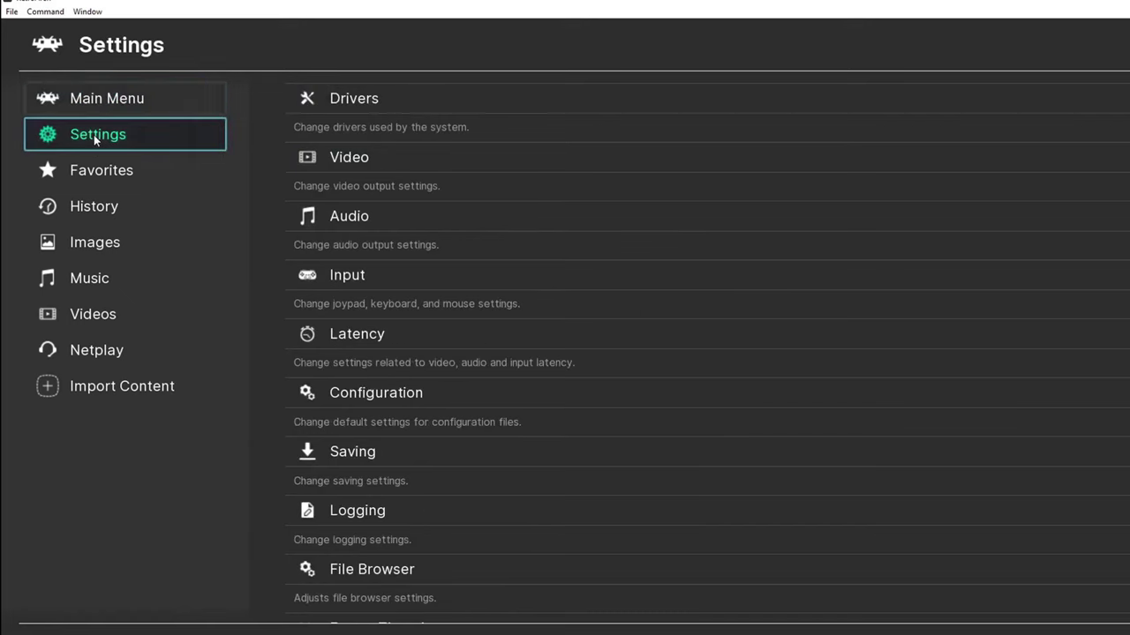
click(386, 102)
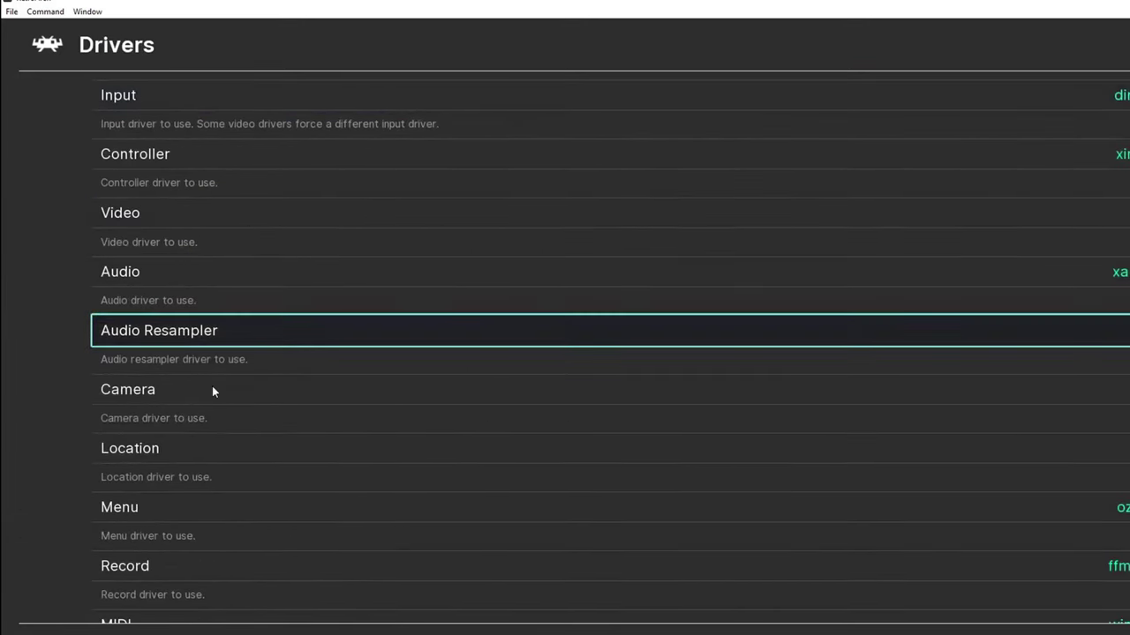
click(150, 508)
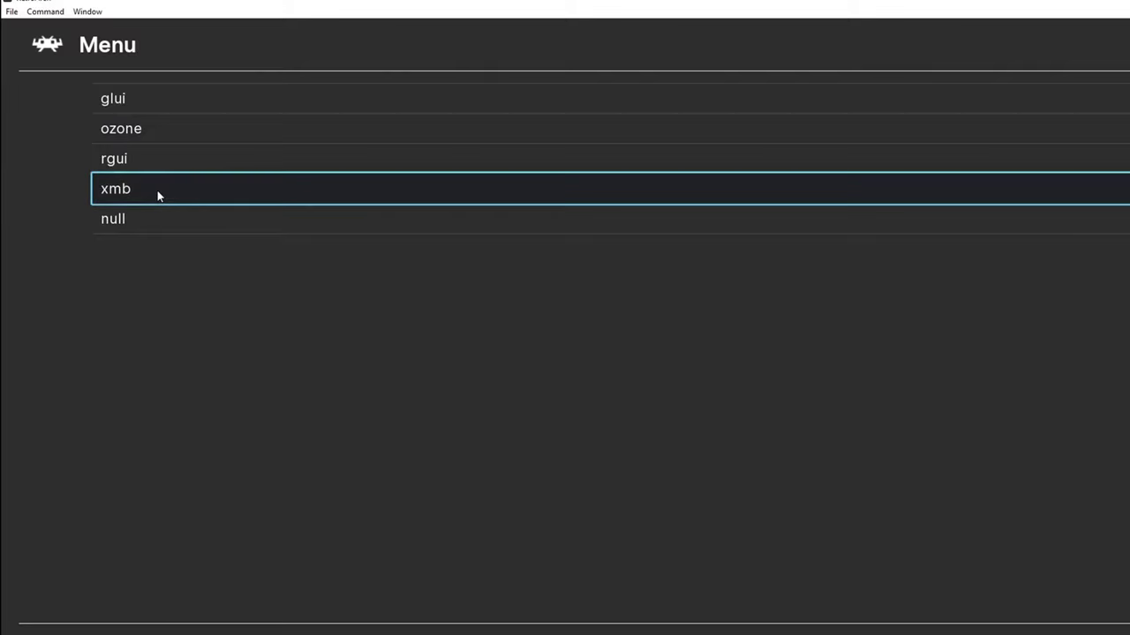
click(158, 195)
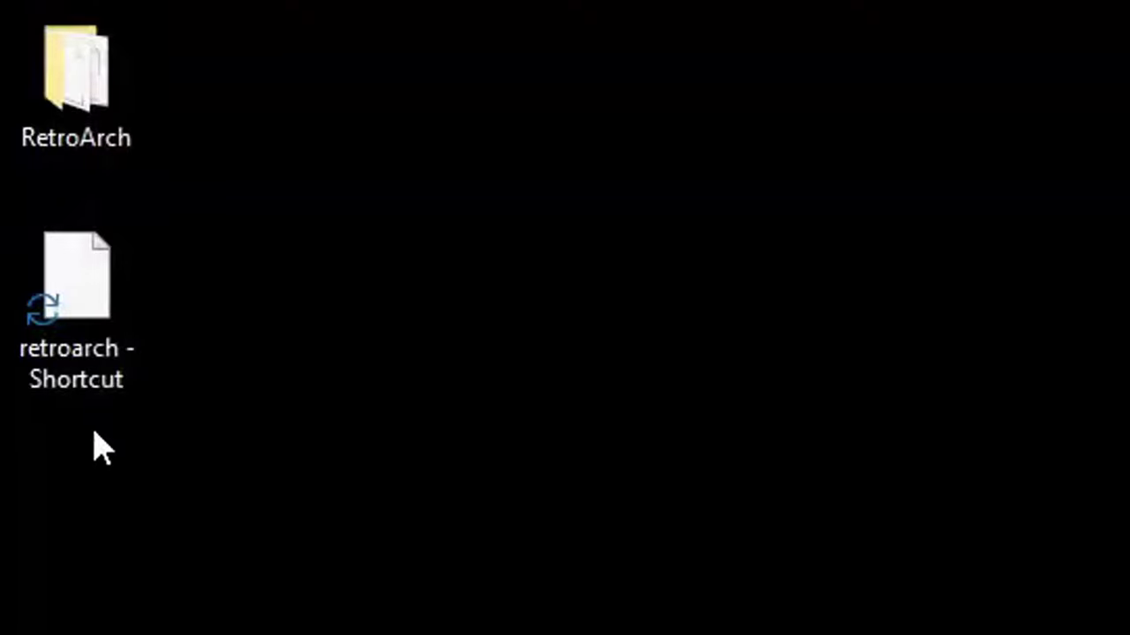
double_click(100, 300)
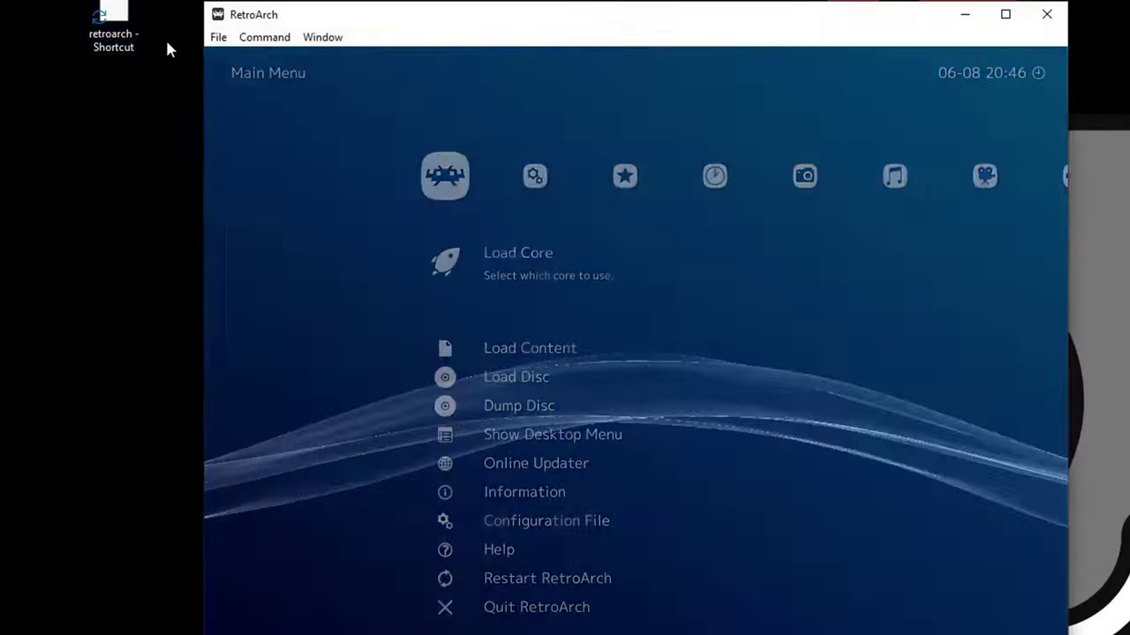
click(1005, 15)
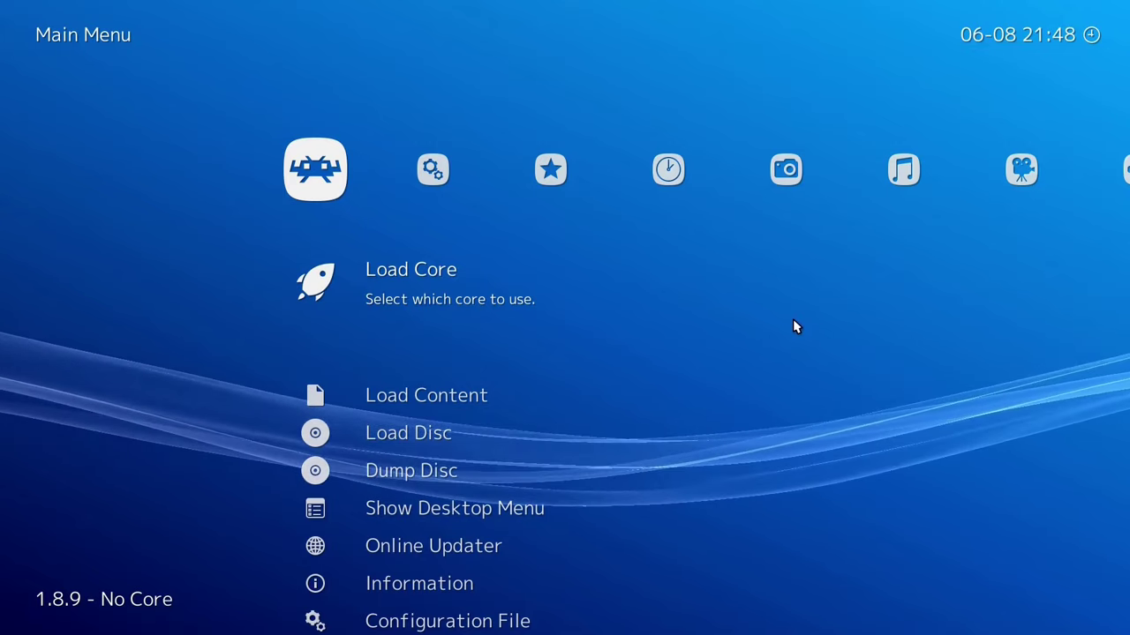
Open the Download a Core list from the Load Core menu
click(406, 270)
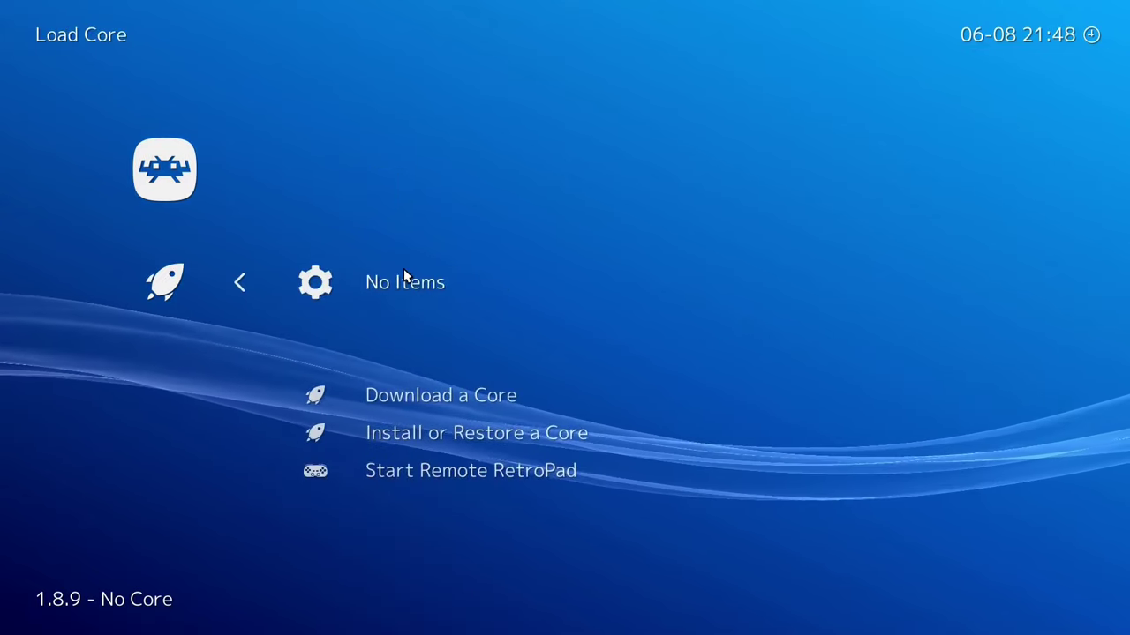
click(441, 396)
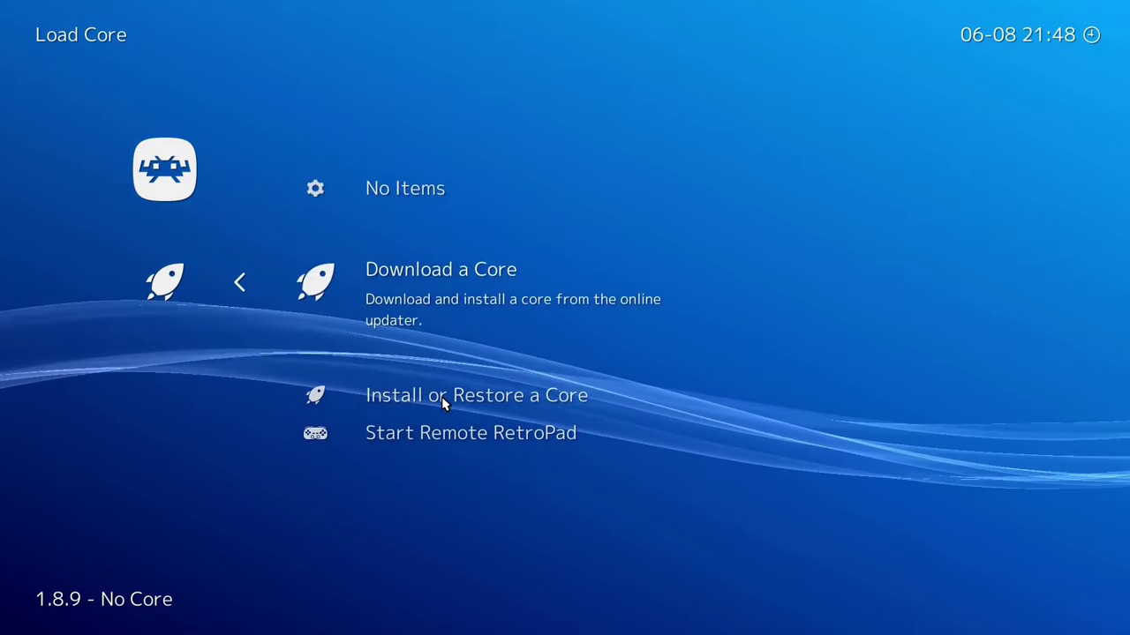
click(409, 280)
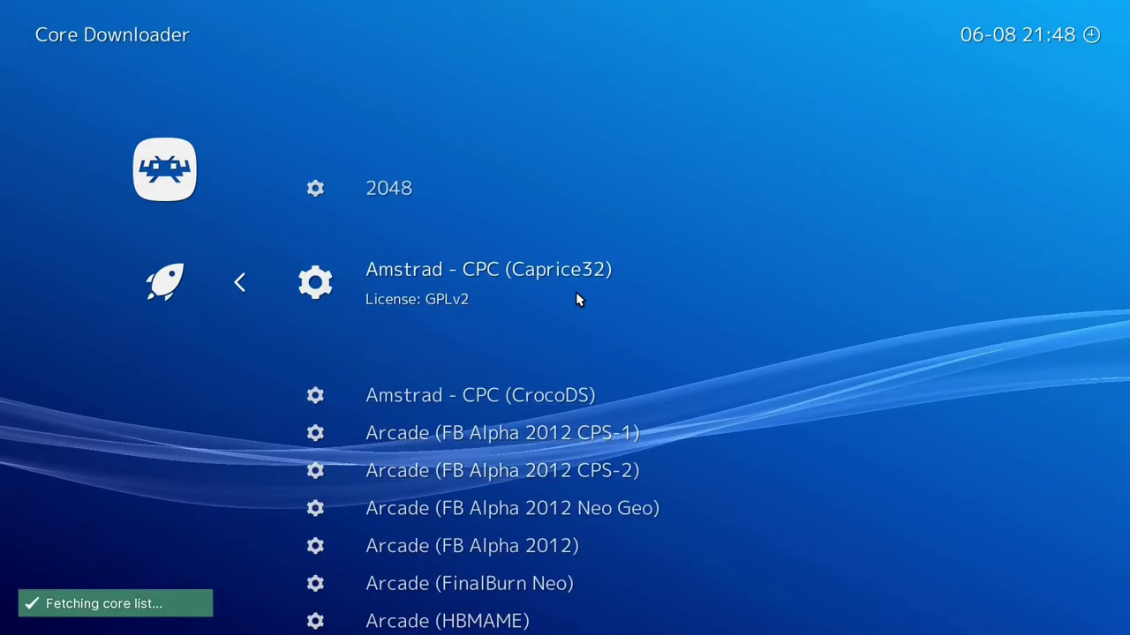
Find and download the Nintendo - NES / Famicom (Nestopia UE) core
scroll(578, 300, down, 20)
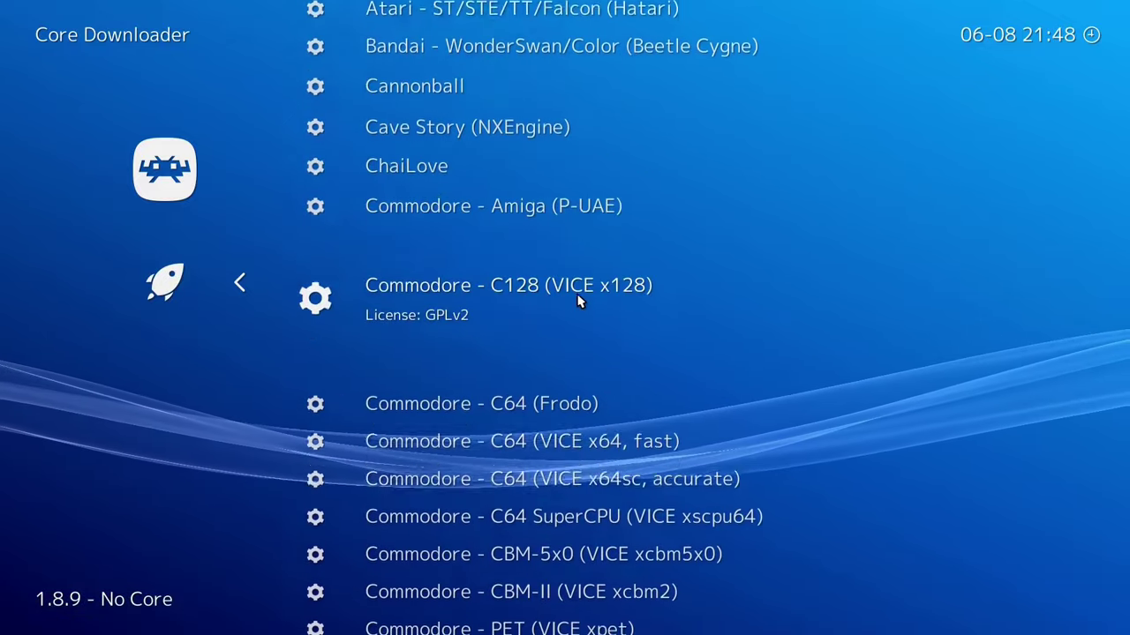
scroll(581, 302, down, 15)
key(Down)
key(Down)
key(Down)
key(Down)
key(Down)
key(Down)
key(Down)
key(Down)
key(Down)
key(Down)
key(Down)
key(Down)
key(Down)
key(Down)
key(Down)
key(Down)
key(Down)
key(Down)
key(Down)
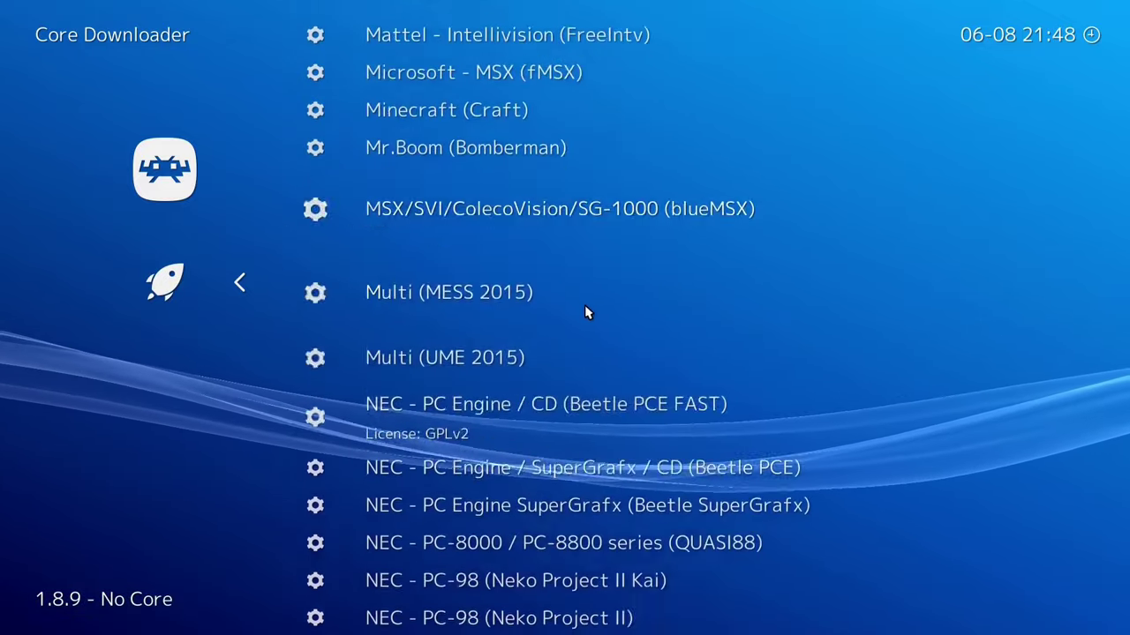
key(Up)
key(Up)
key(Up)
key(Up)
key(Up)
key(Up)
key(Up)
key(Up)
key(Up)
key(Up)
key(Up)
key(Up)
key(Up)
key(Up)
key(Up)
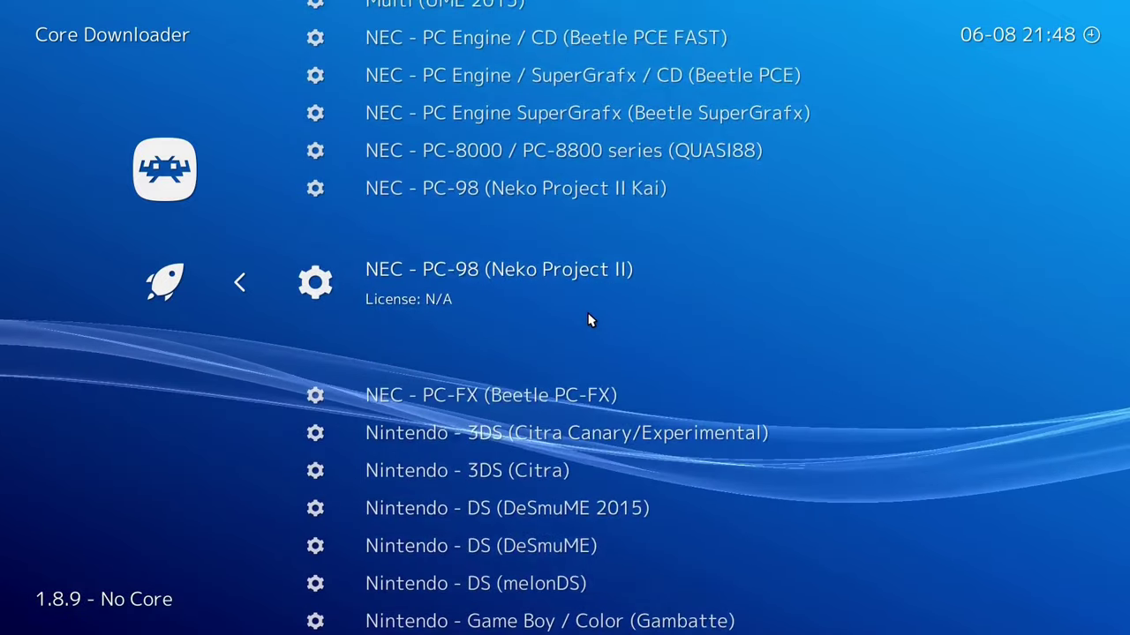
key(Down)
key(Down)
key(Down)
key(Down)
key(Down)
key(Down)
key(Down)
key(Down)
key(Down)
key(Down)
key(Down)
key(Down)
key(Down)
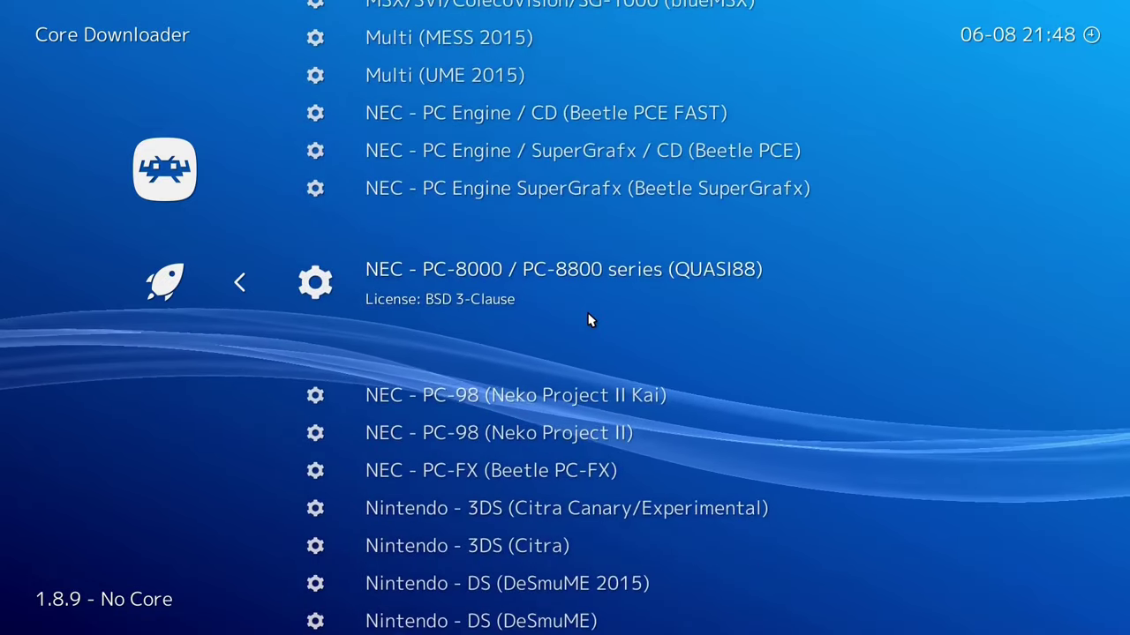
key(Down)
key(Down)
key(Down)
key(Down)
key(Down)
key(Down)
key(Down)
key(Down)
key(Down)
key(Down)
key(Down)
key(Down)
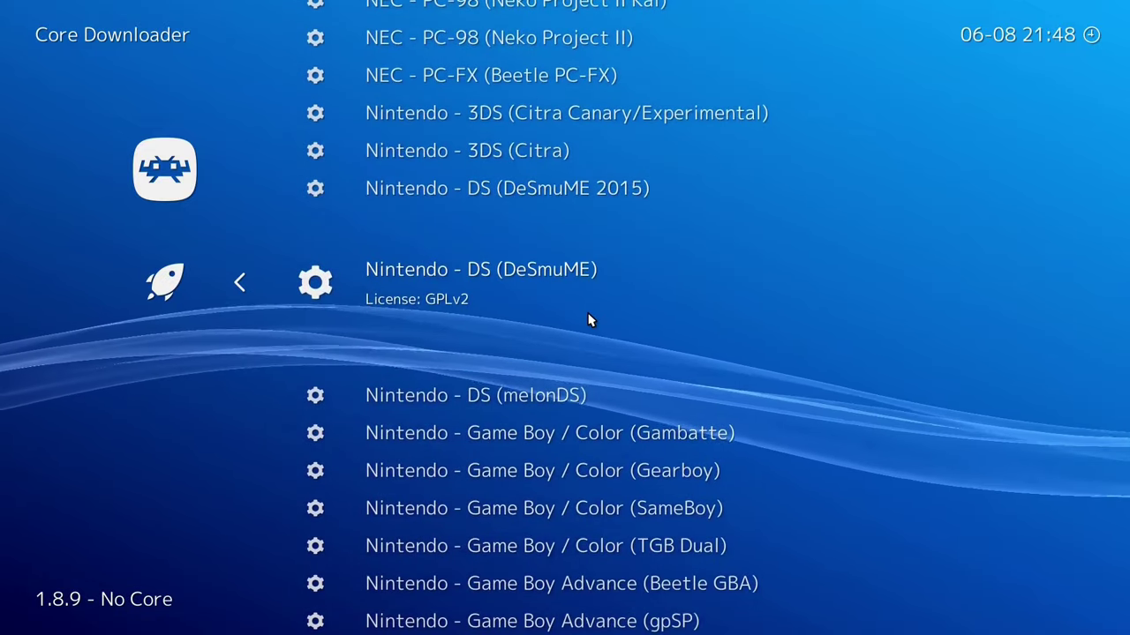
key(Down)
key(Down)
key(Down)
key(Down)
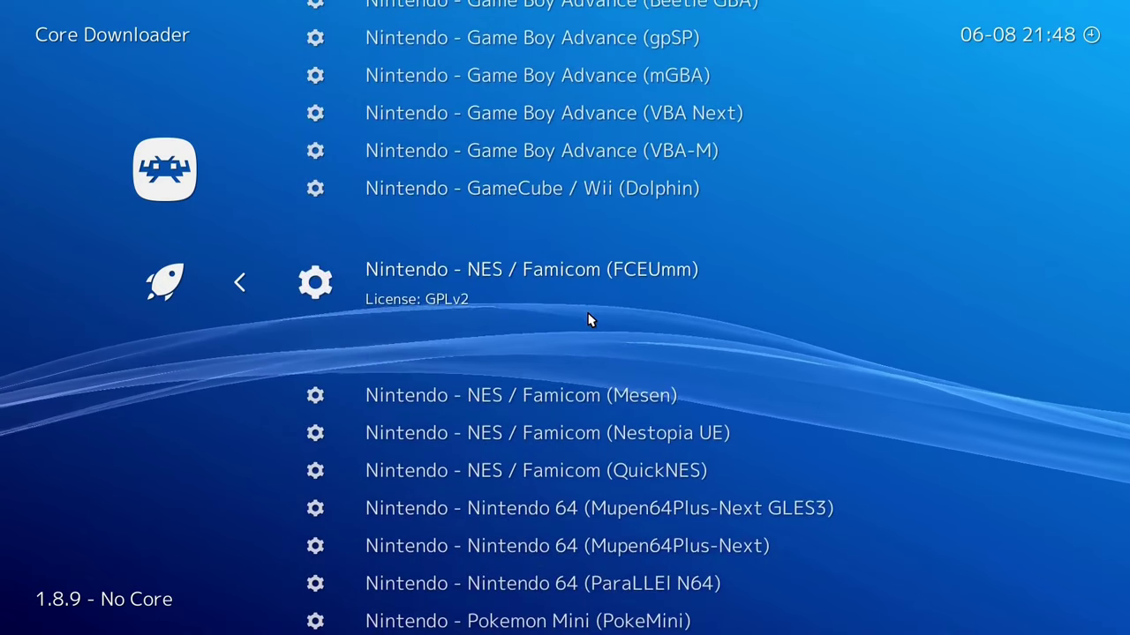
key(Up)
key(Up)
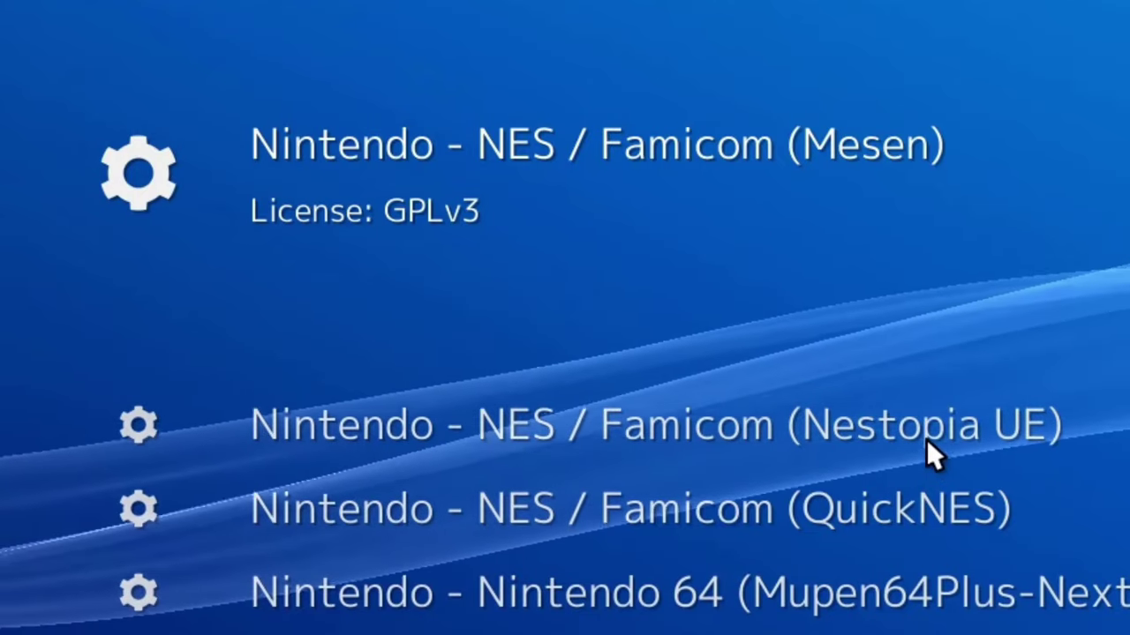
click(623, 422)
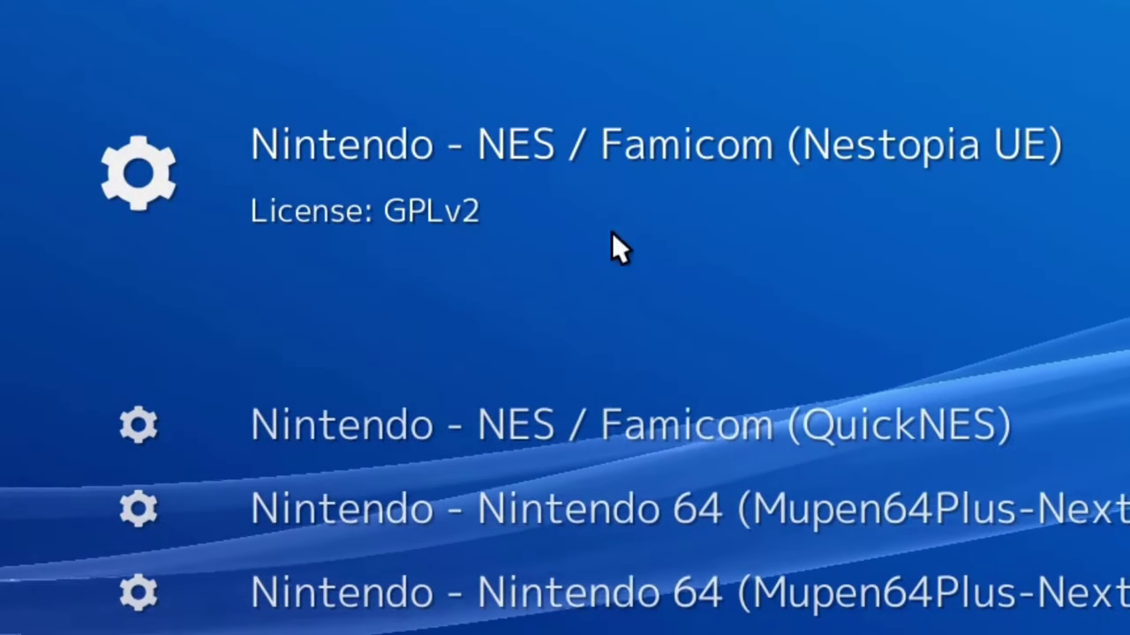
click(546, 259)
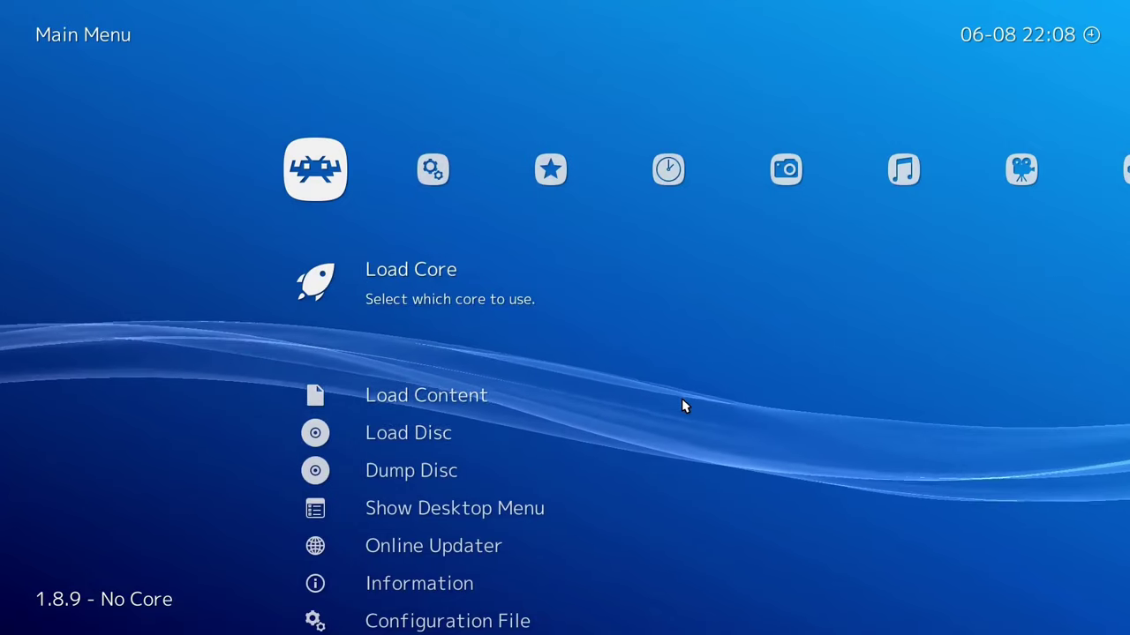
Select Show Desktop Menu to open the traditional desktop interface
key(Down)
key(Down)
key(Down)
key(Down)
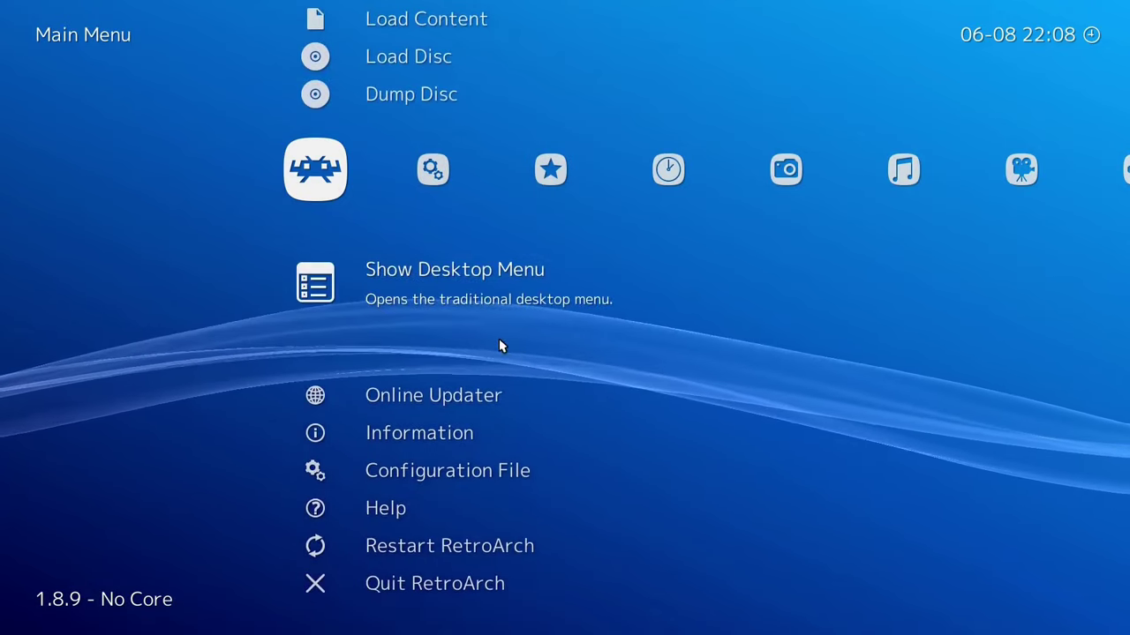
click(479, 292)
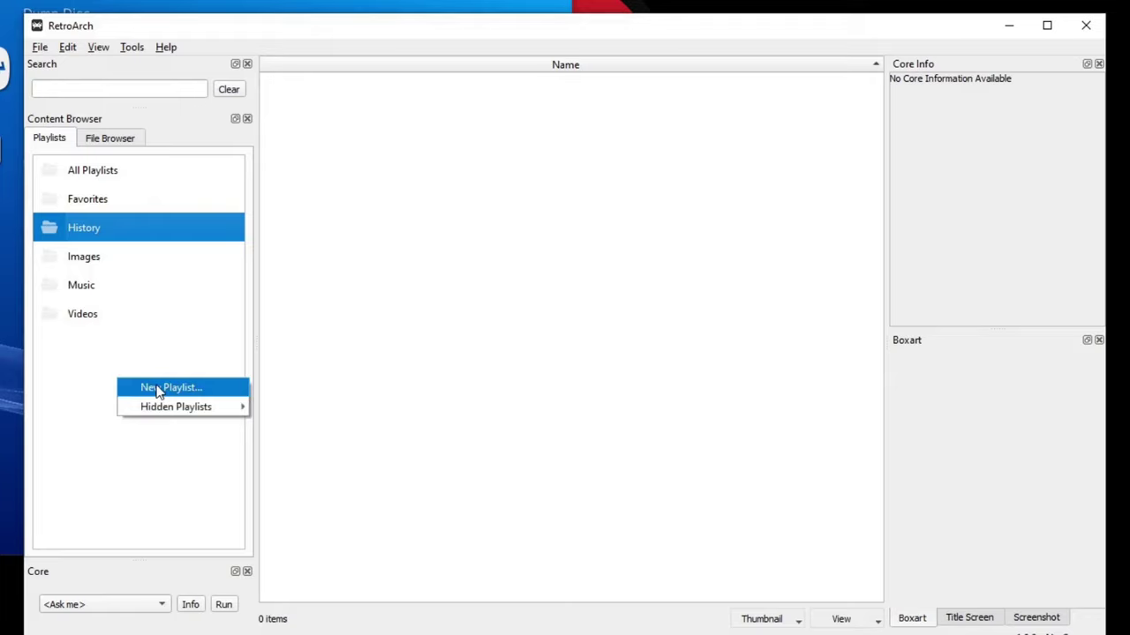
Create a new playlist named NES and select it in the Playlists list
click(169, 391)
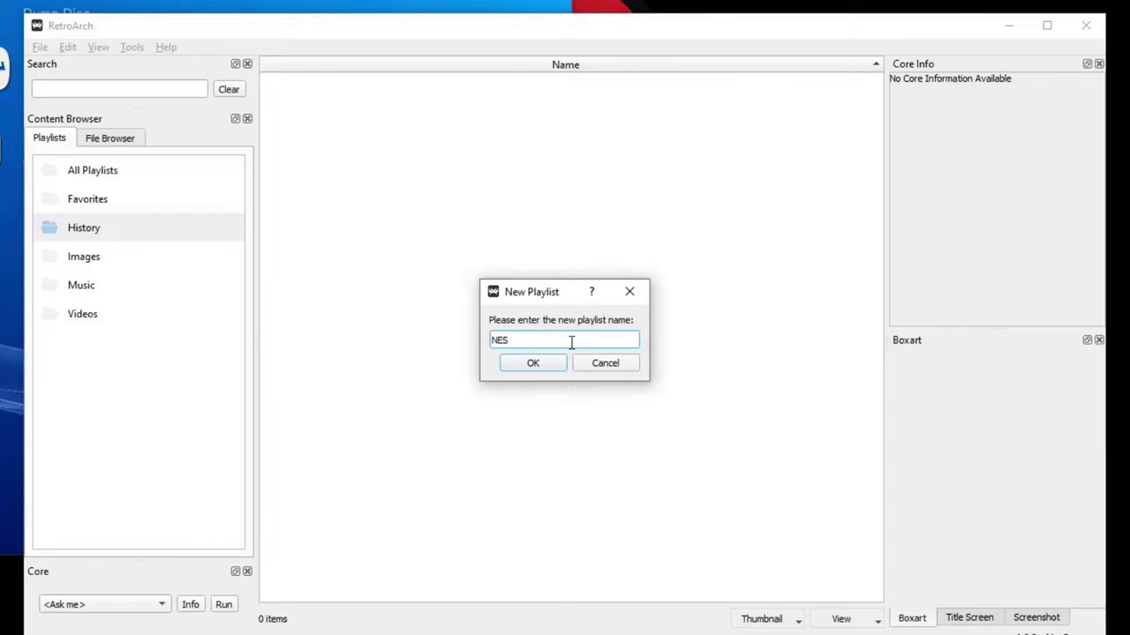
click(554, 363)
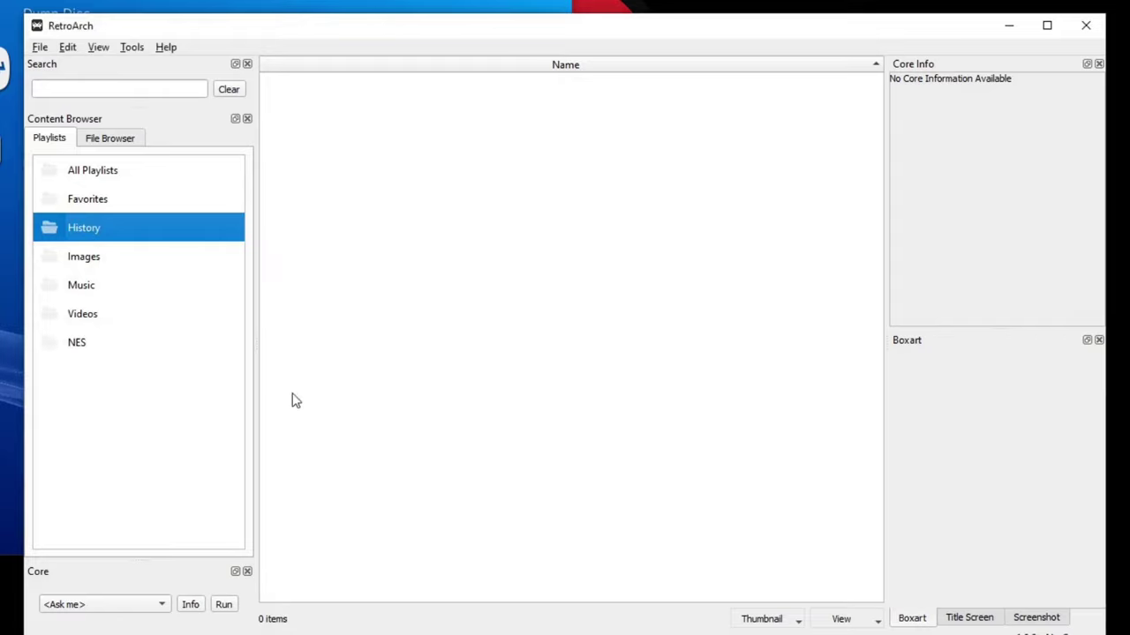
click(81, 345)
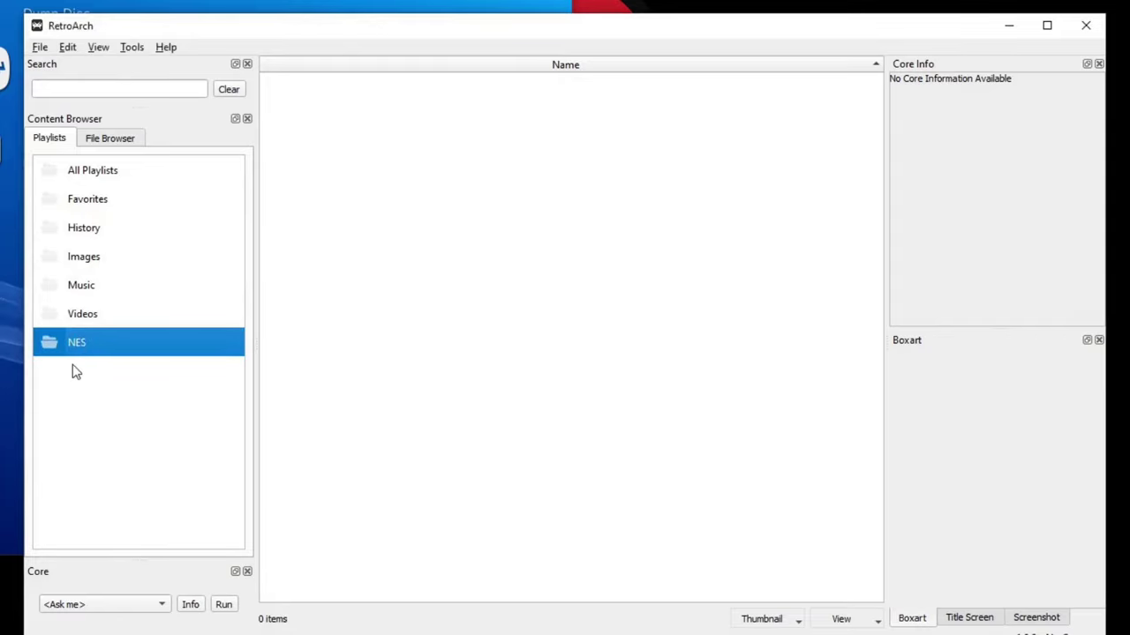
Add the All Games (D:) > Emulation > NES folder as the NES playlist's game source
right_click(477, 362)
click(532, 424)
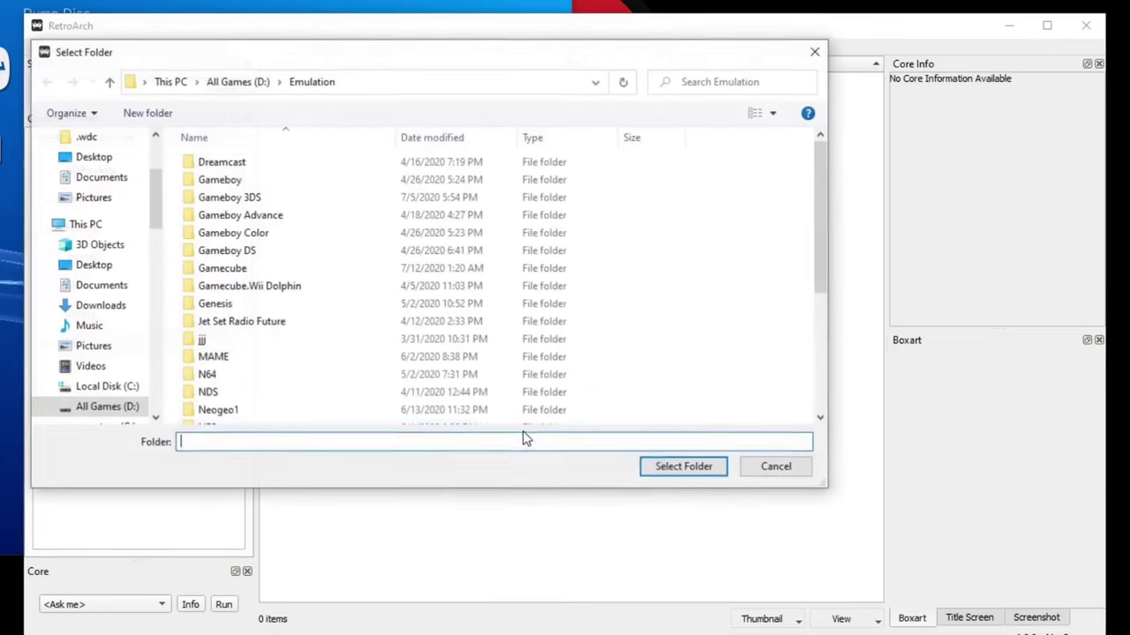
scroll(155, 203, down, 2)
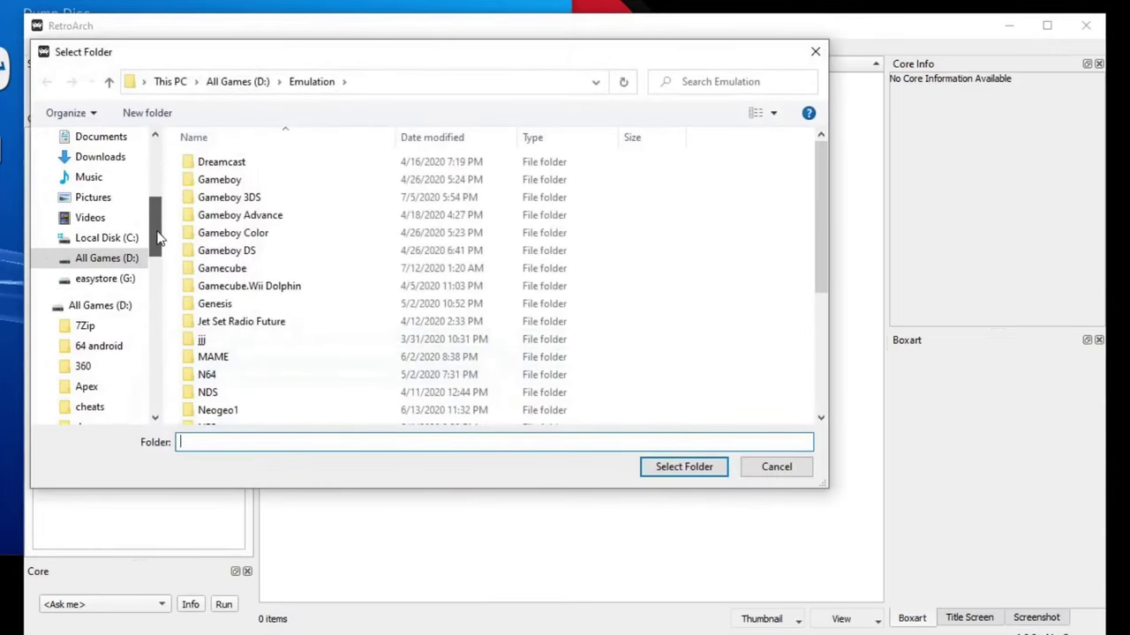
click(130, 264)
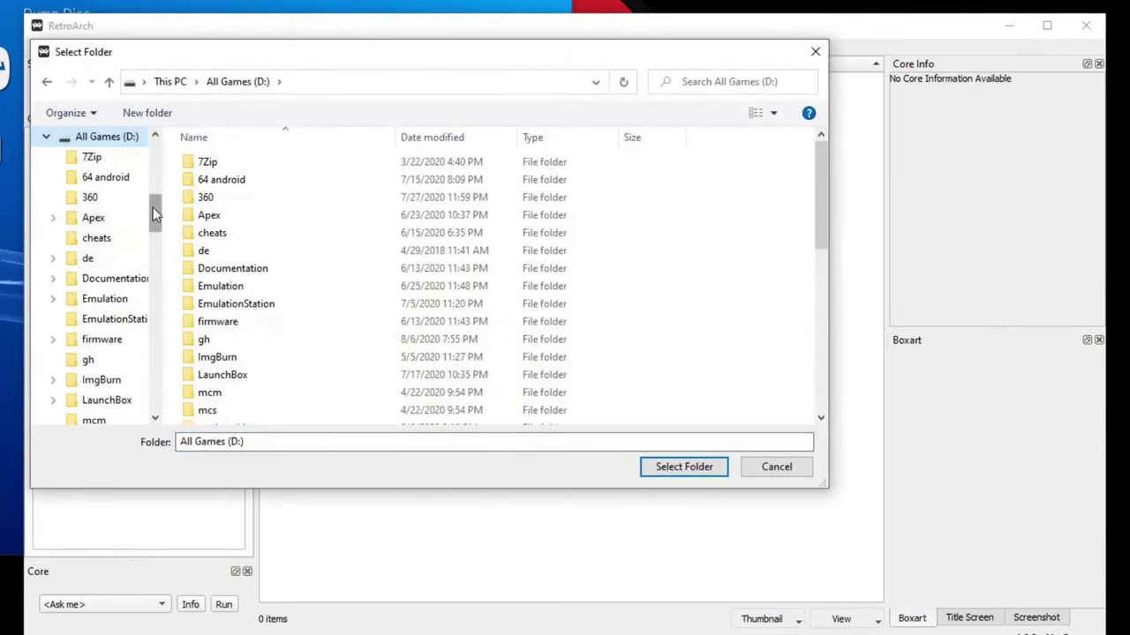
click(119, 300)
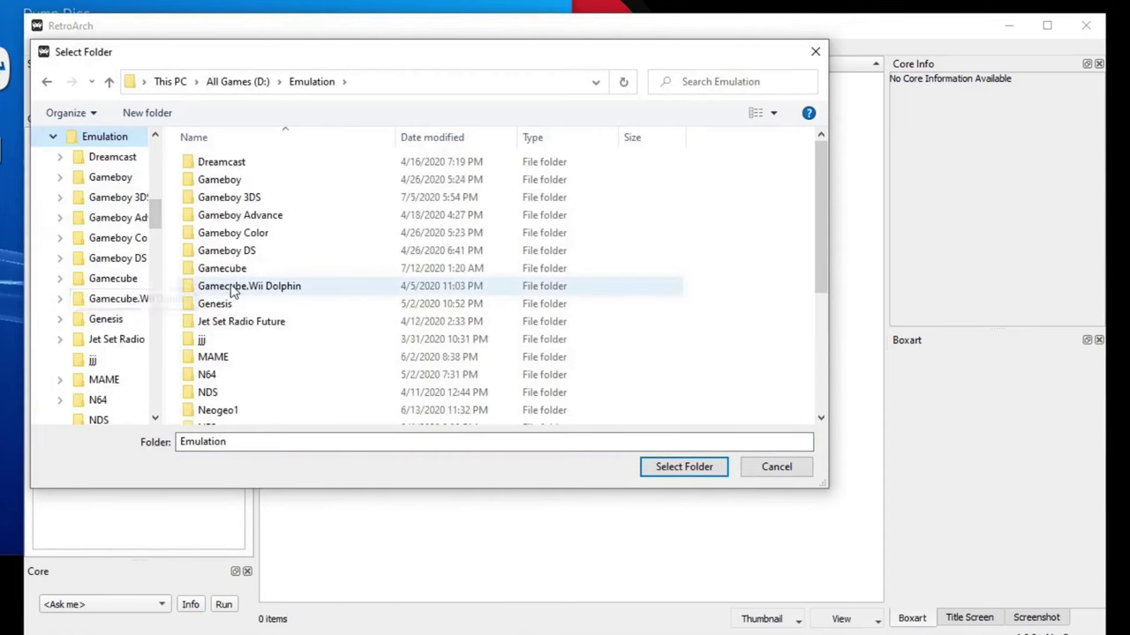
scroll(231, 284, down, 2)
scroll(230, 284, down, 3)
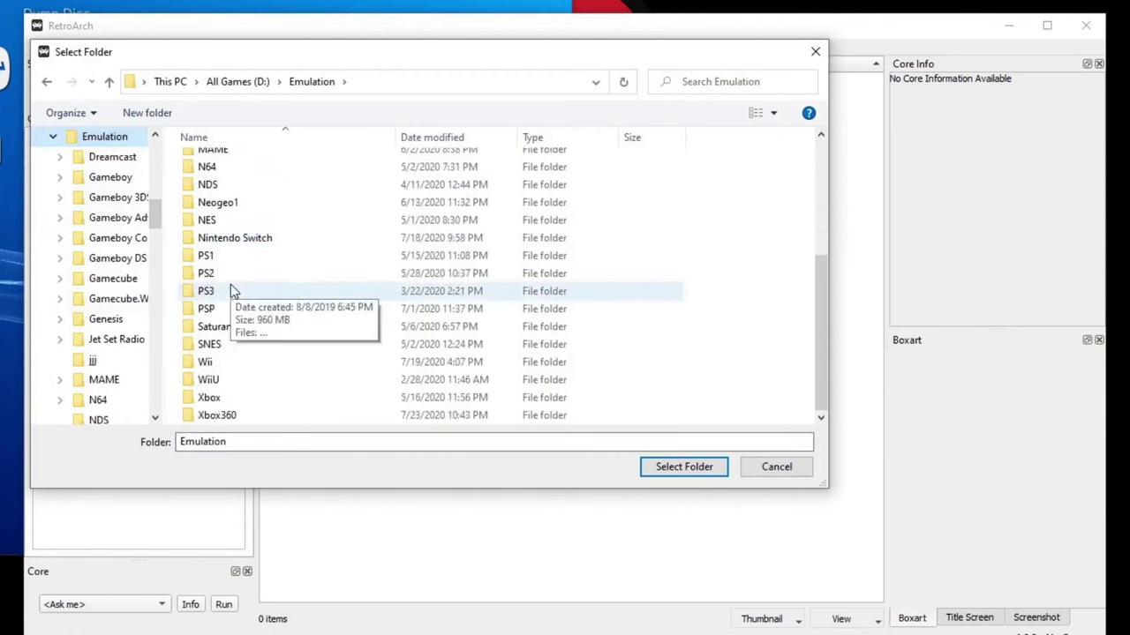
scroll(231, 284, up, 4)
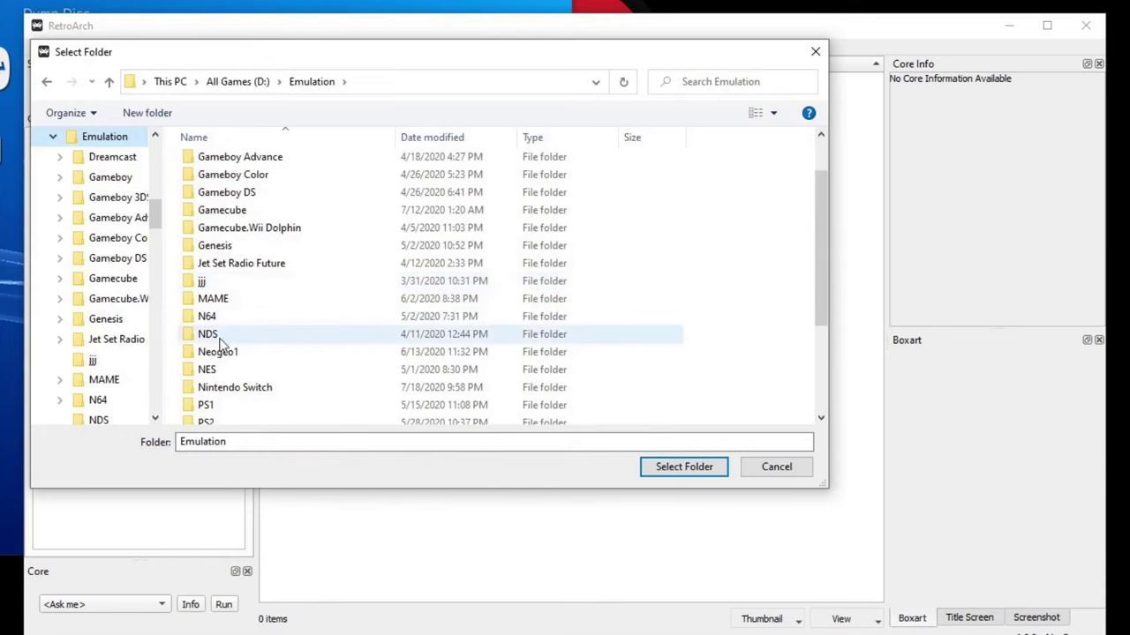
click(218, 371)
click(682, 466)
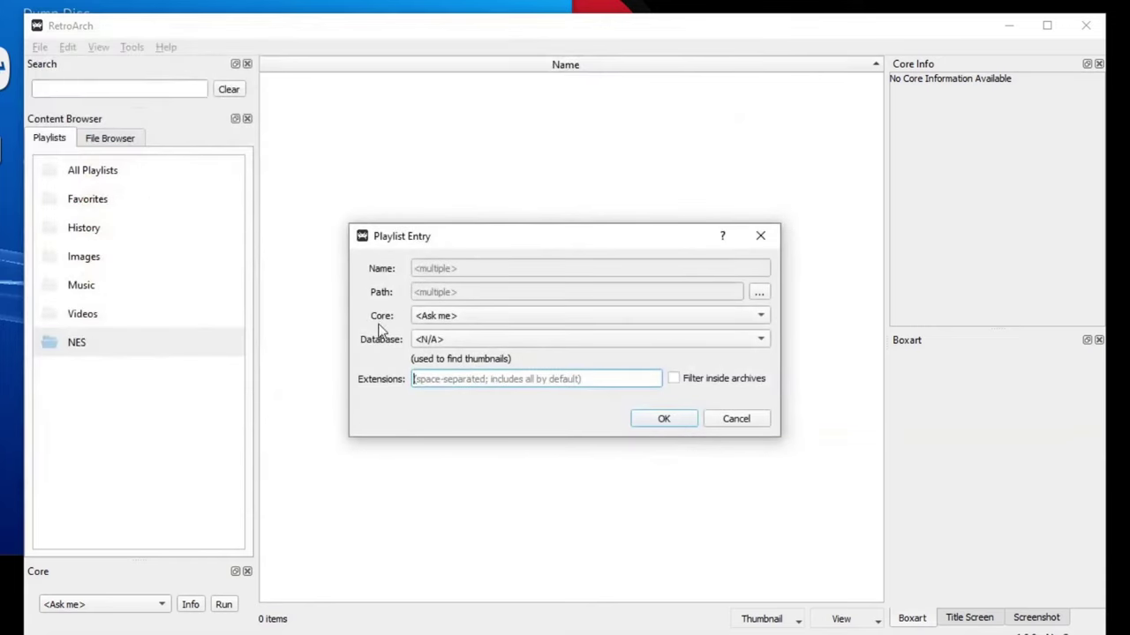
Assign the Nestopia core and the Nintendo - Nintendo Entertainment System database, adding the 258 games
click(763, 320)
click(441, 331)
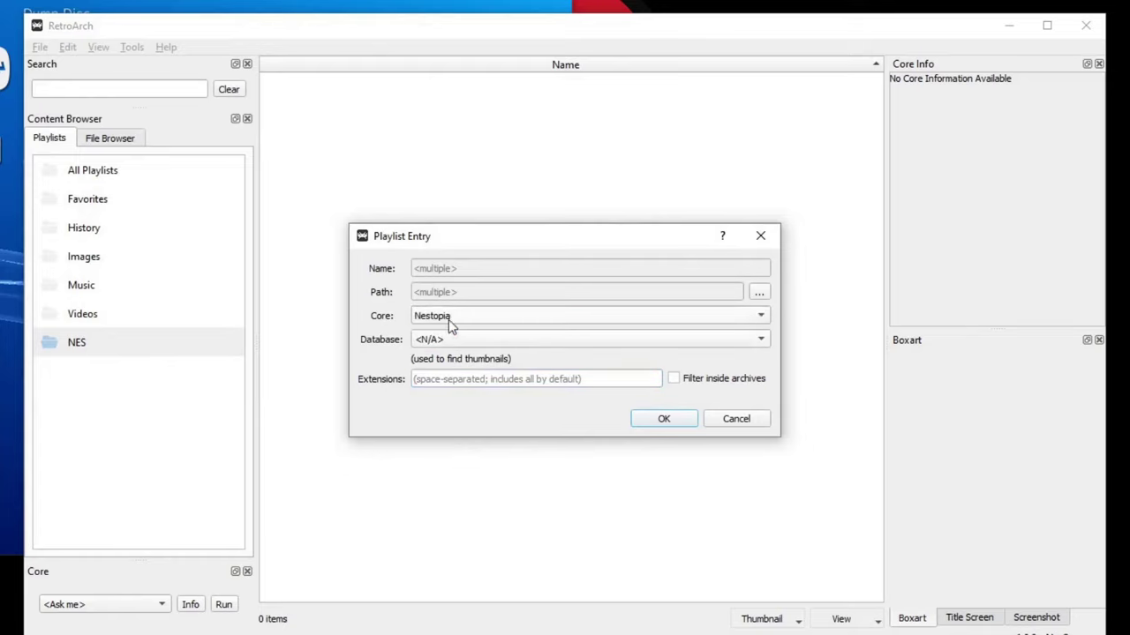
click(761, 339)
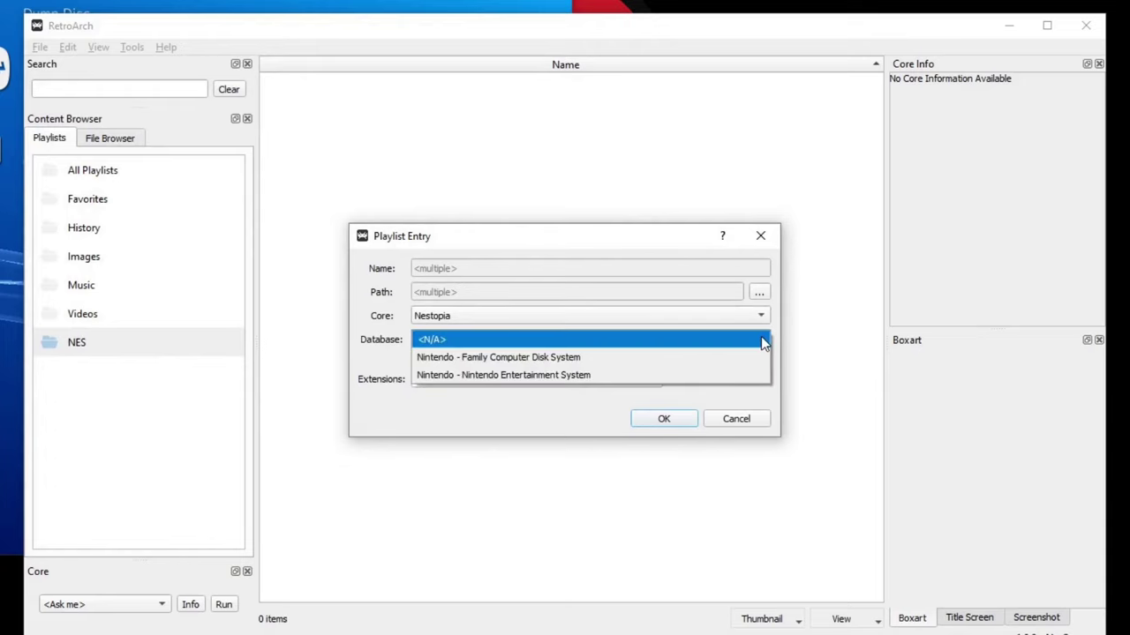
click(535, 378)
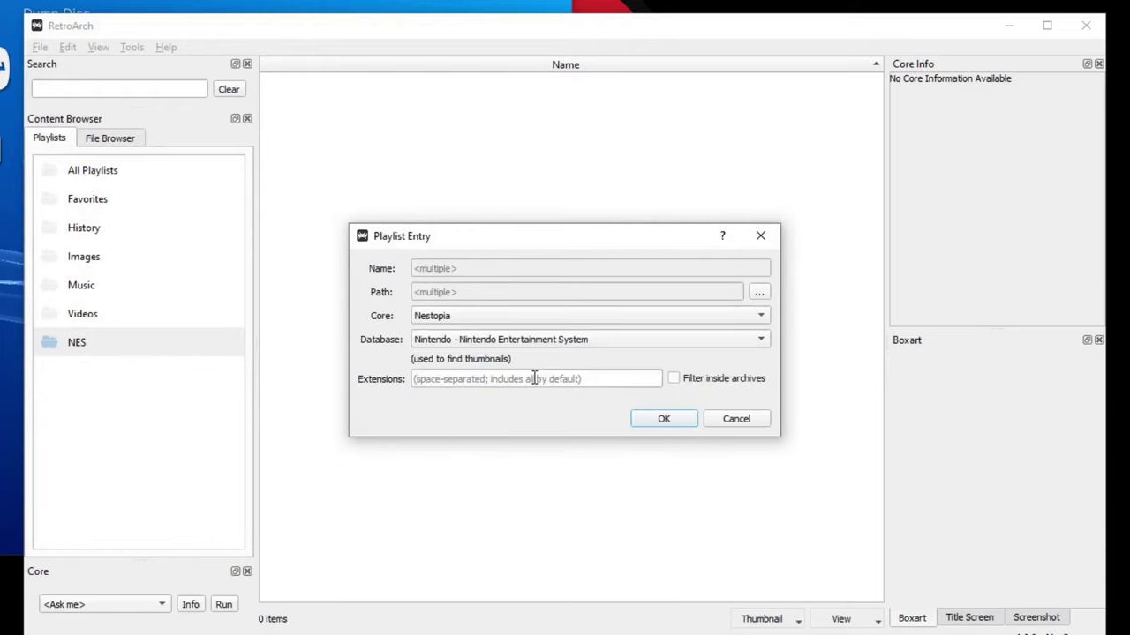
click(662, 421)
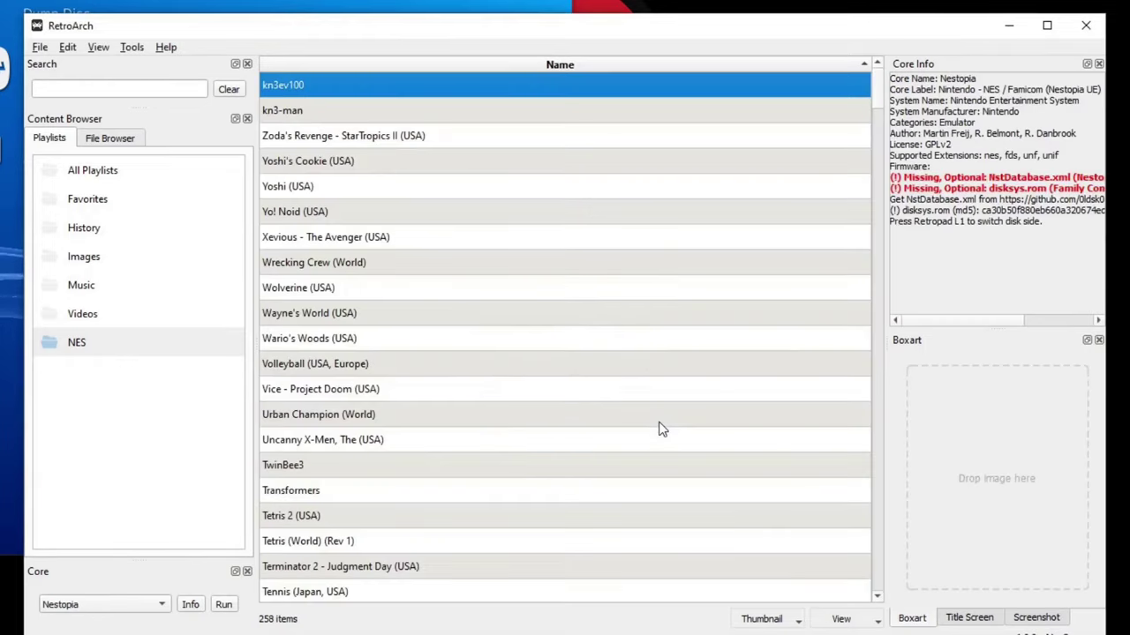
Scroll through the newly added NES games, then close the desktop menu window
scroll(429, 235, down, 7)
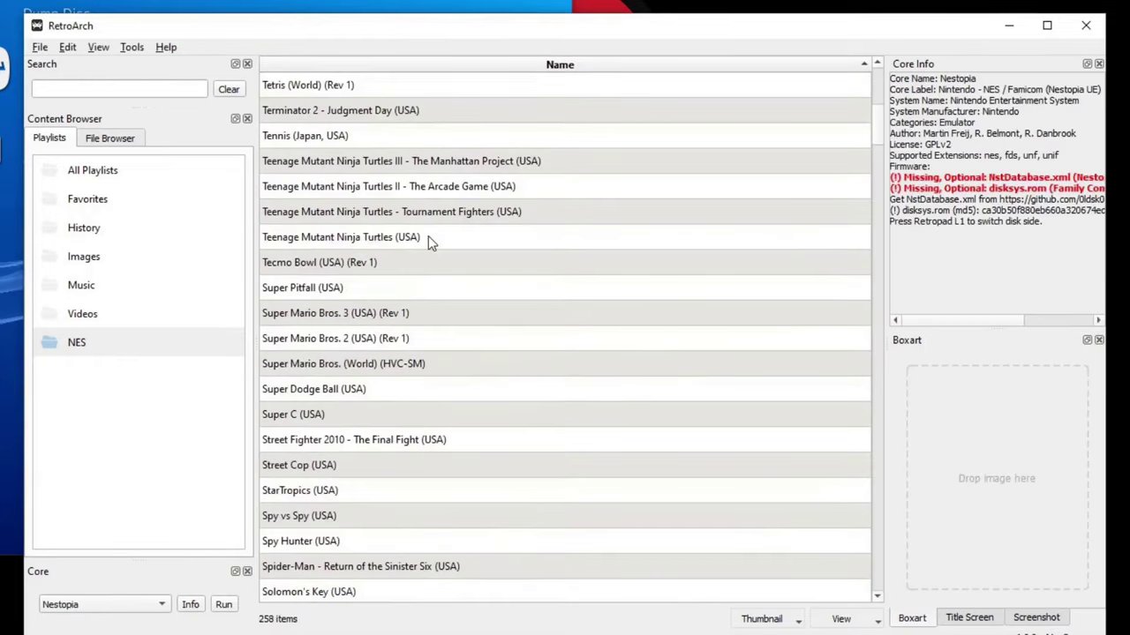
scroll(428, 236, down, 5)
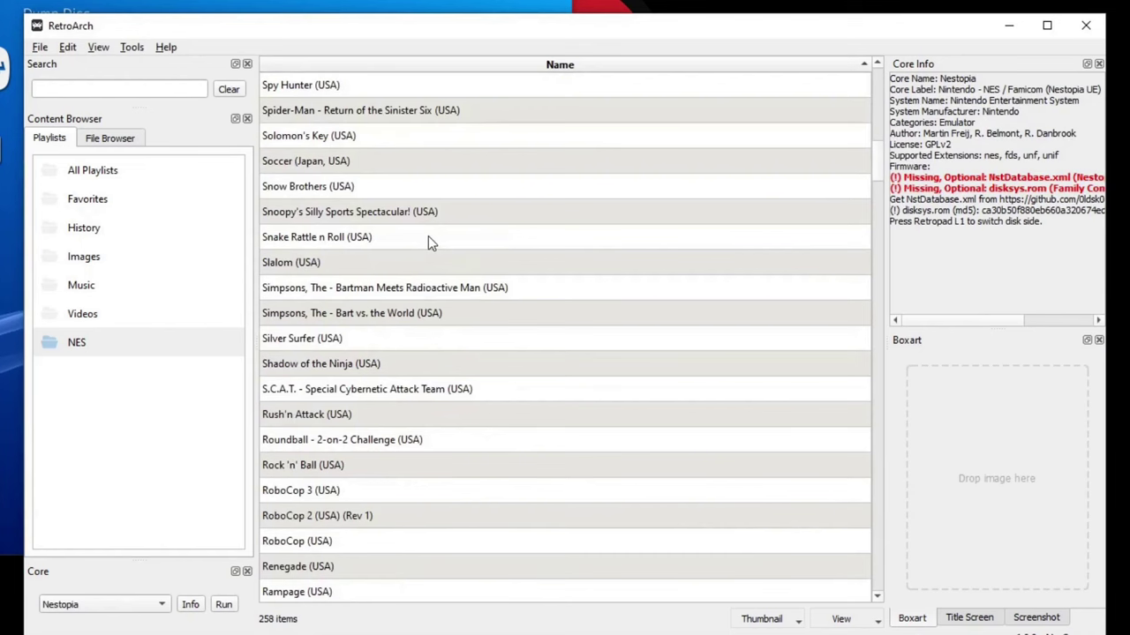
scroll(429, 236, down, 2)
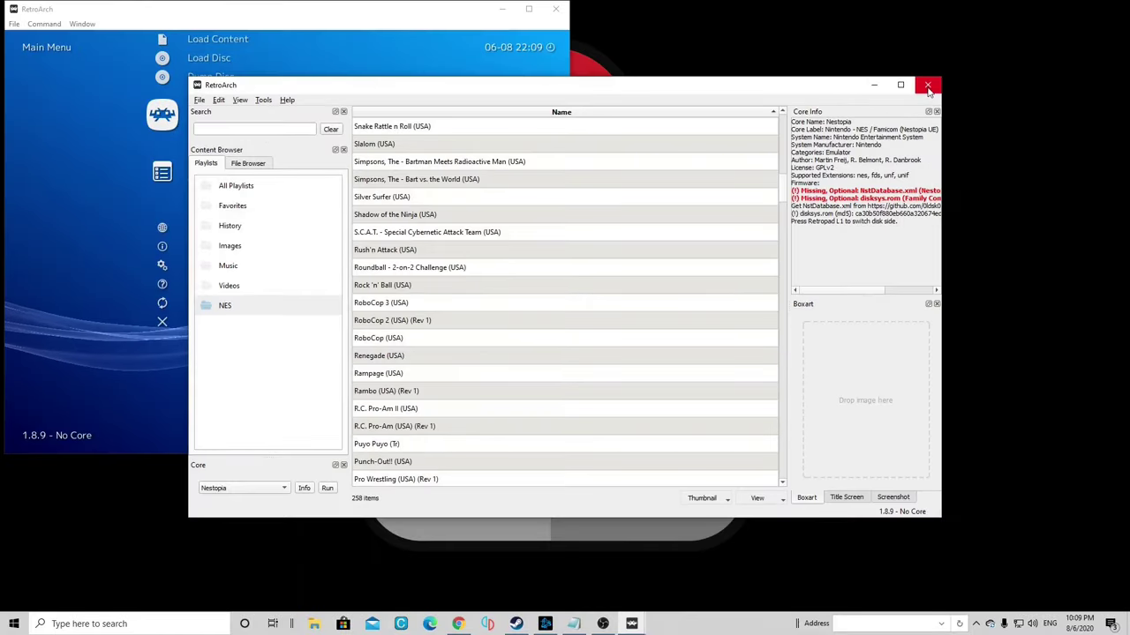
click(927, 86)
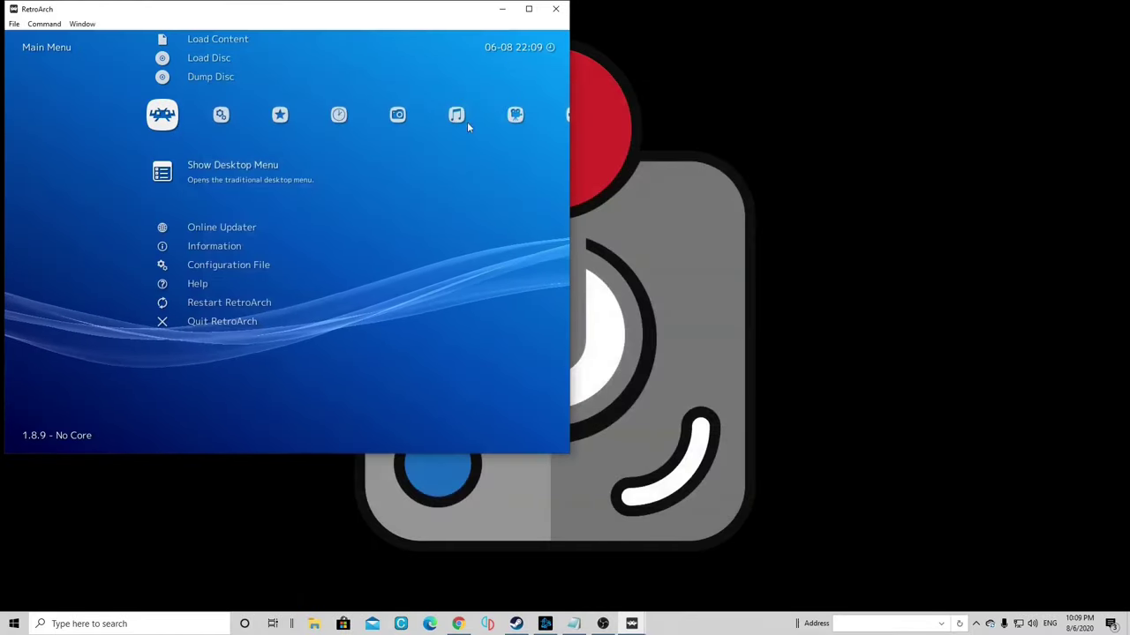
Quit RetroArch and relaunch it full screen from the desktop retroarch shortcut
click(555, 10)
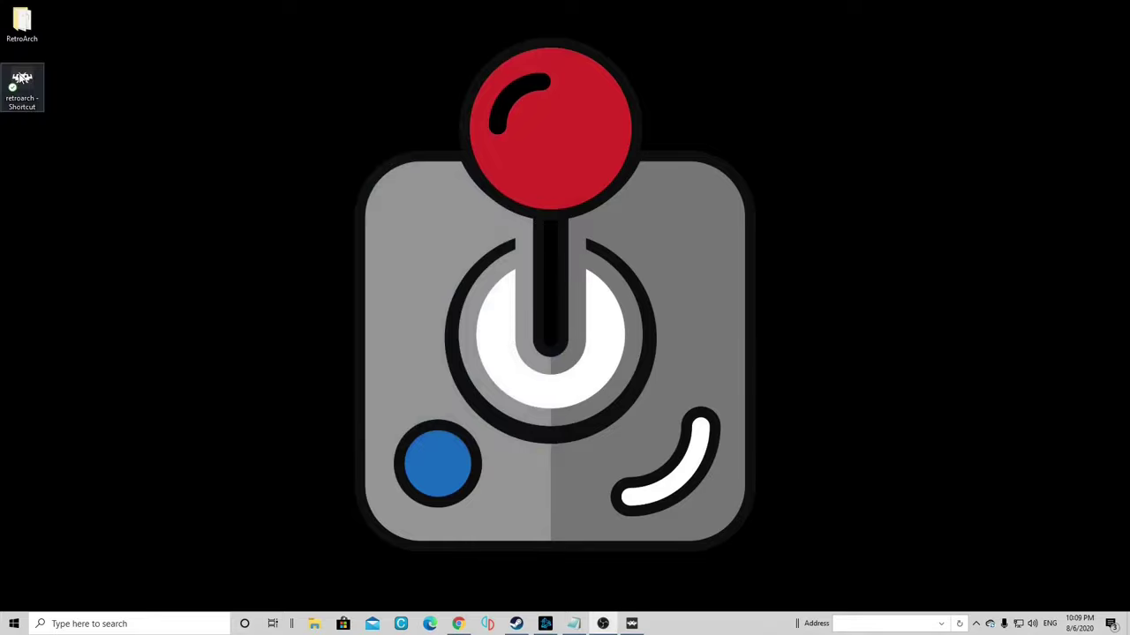
double_click(22, 78)
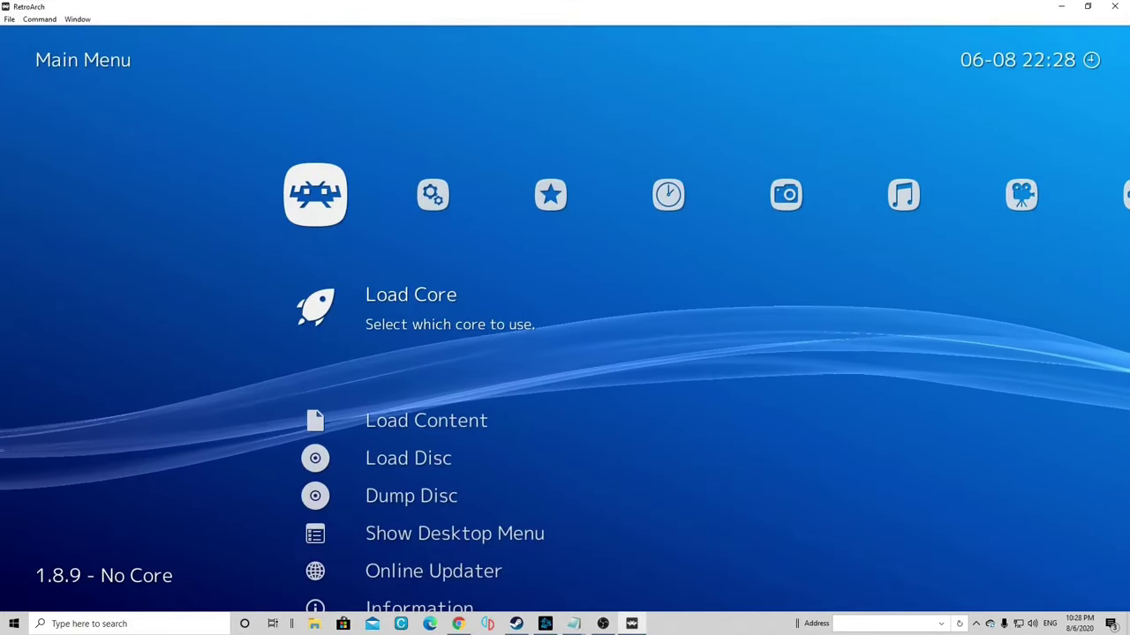
Browse the NES playlist down to Blues Brothers, The (USA)
key(Left)
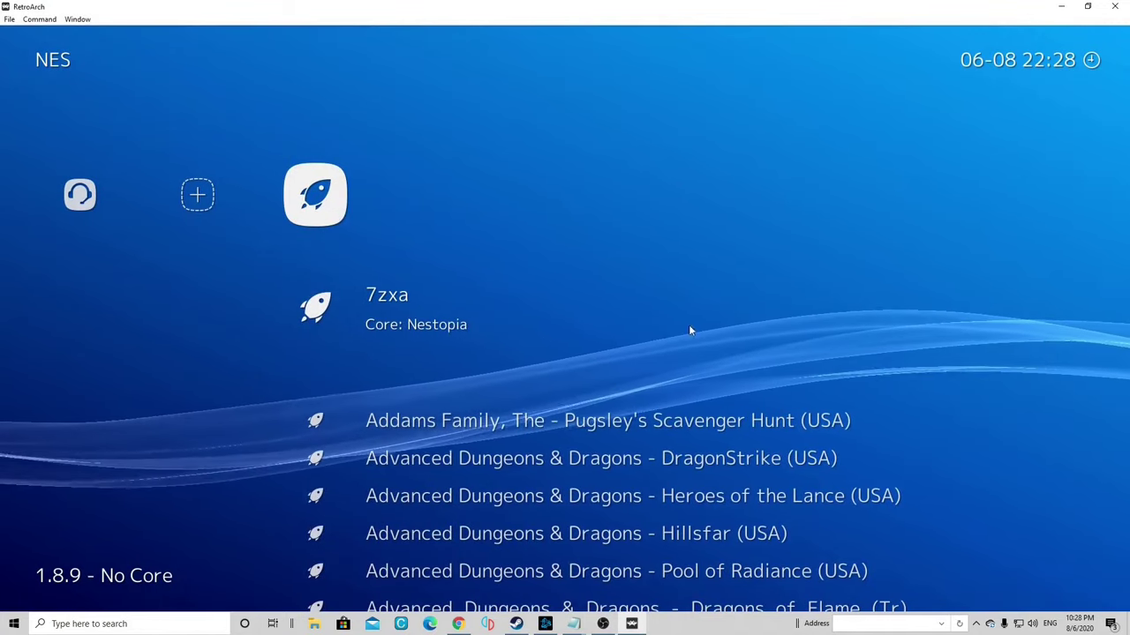
key(Down)
key(Down)
key(Down)
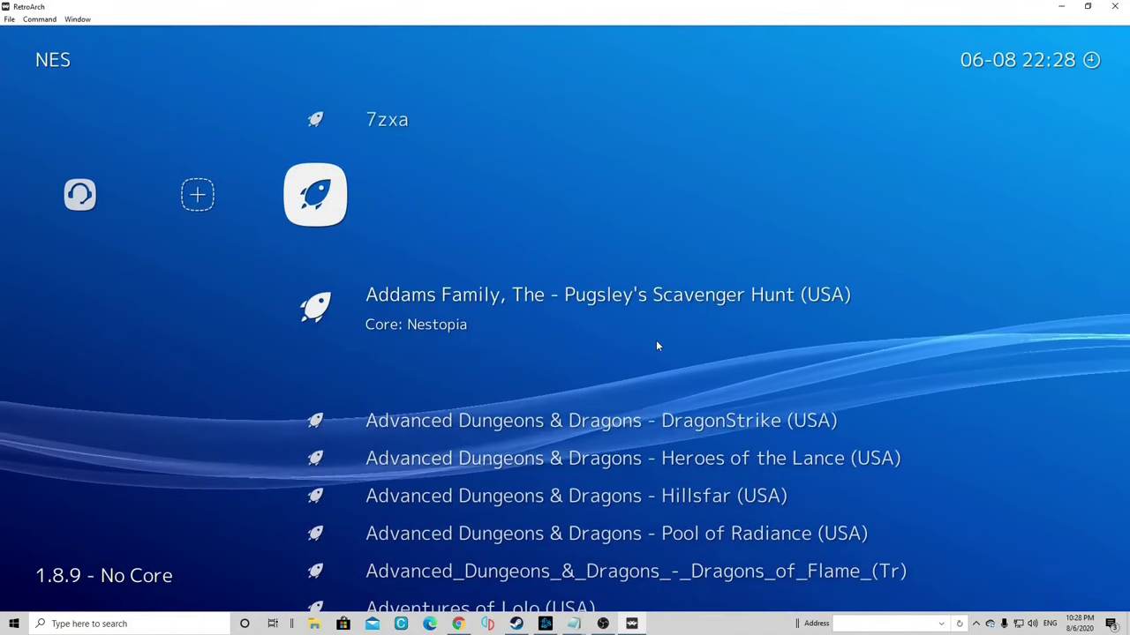
key(Down)
key(Down)
key(Down)
key(Down)
key(Down)
key(Down)
key(Down)
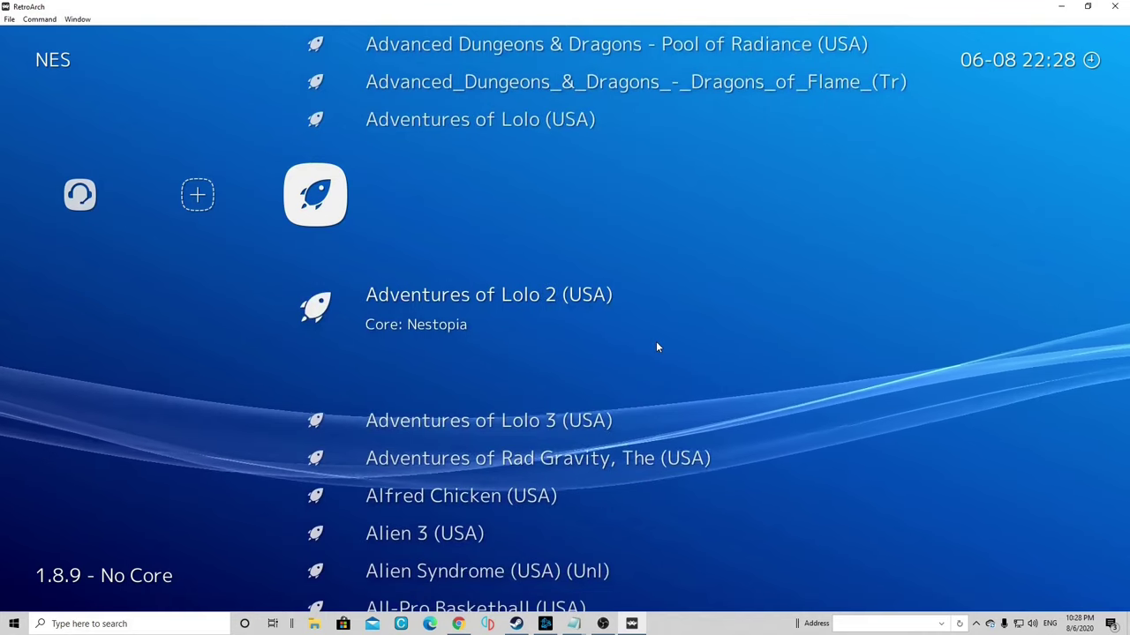
key(Down)
key(Down)
key(Down)
key(Down)
key(Down)
key(Down)
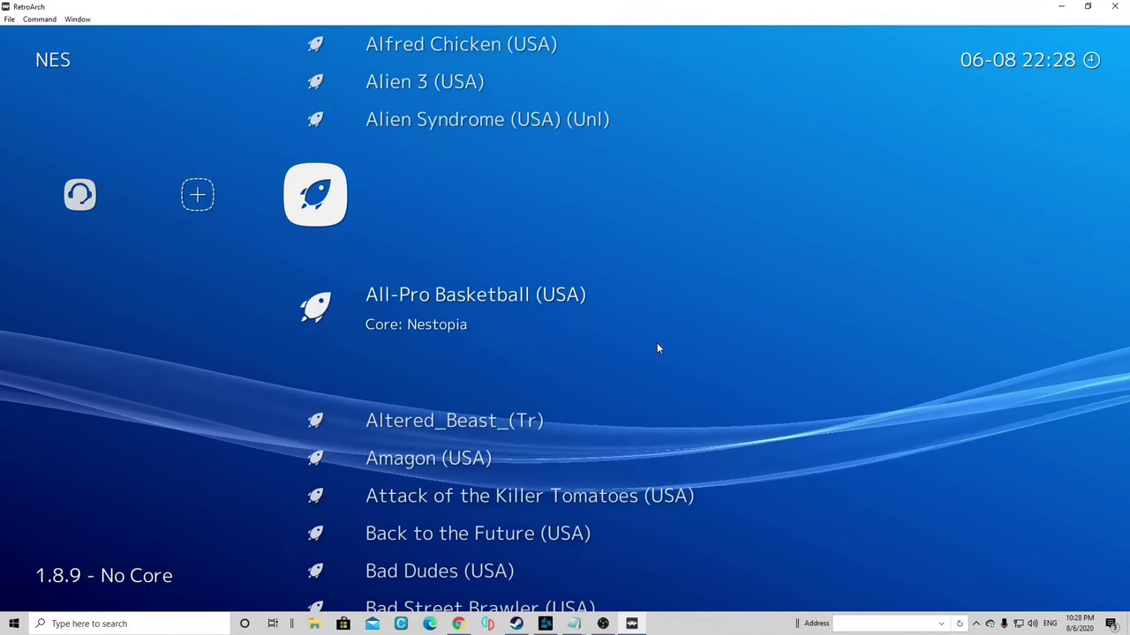
key(Down)
key(Down)
key(Down)
key(Down)
key(Down)
key(Down)
key(Down)
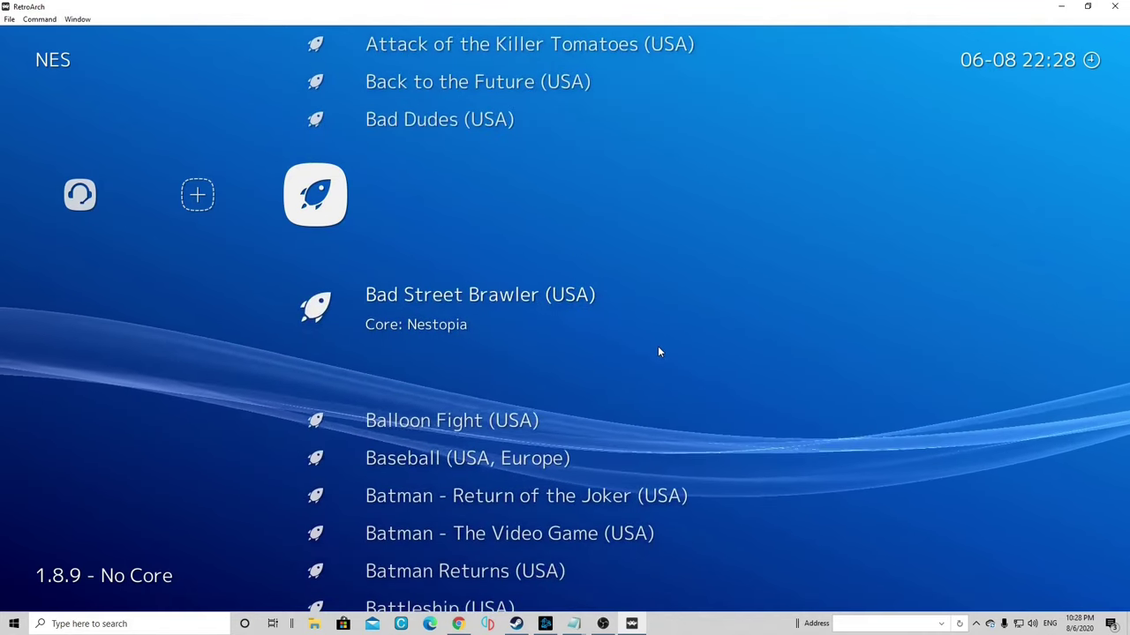
key(Down)
key(Down)
key(Down)
key(Down)
key(Down)
key(Down)
key(Down)
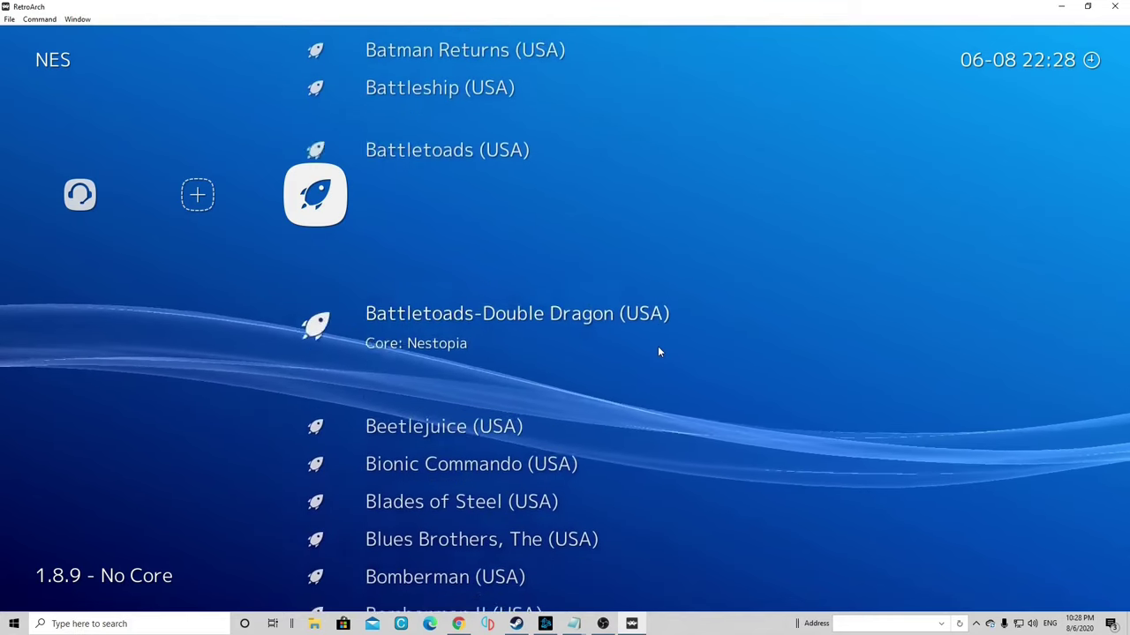
key(Down)
key(Down)
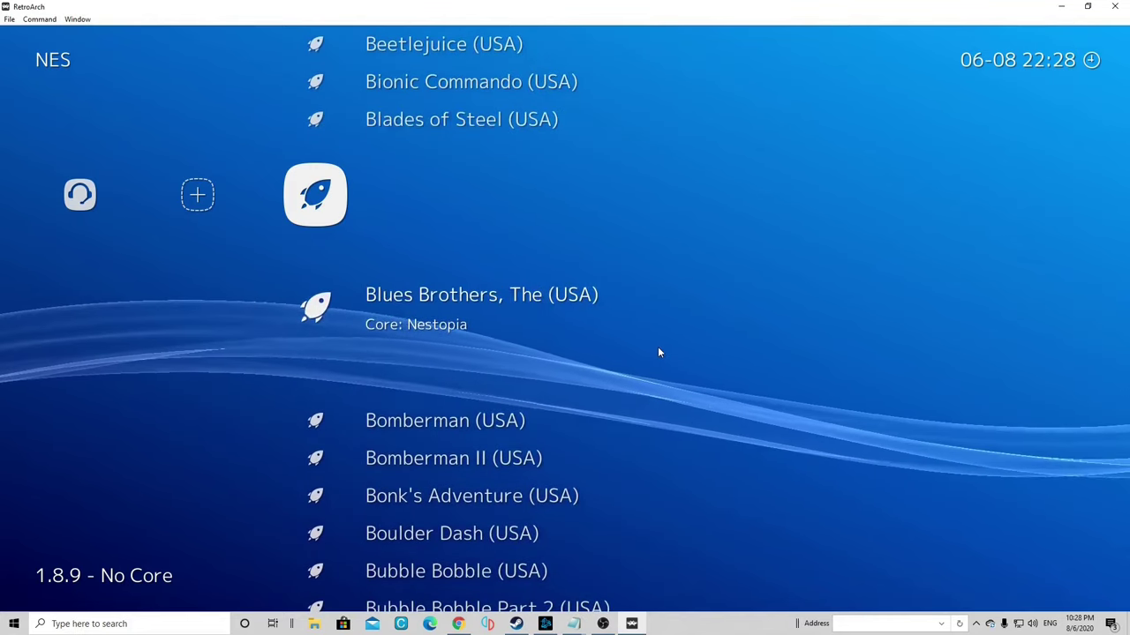
Return to the Main Menu and open Online Updater
key(BackSpace)
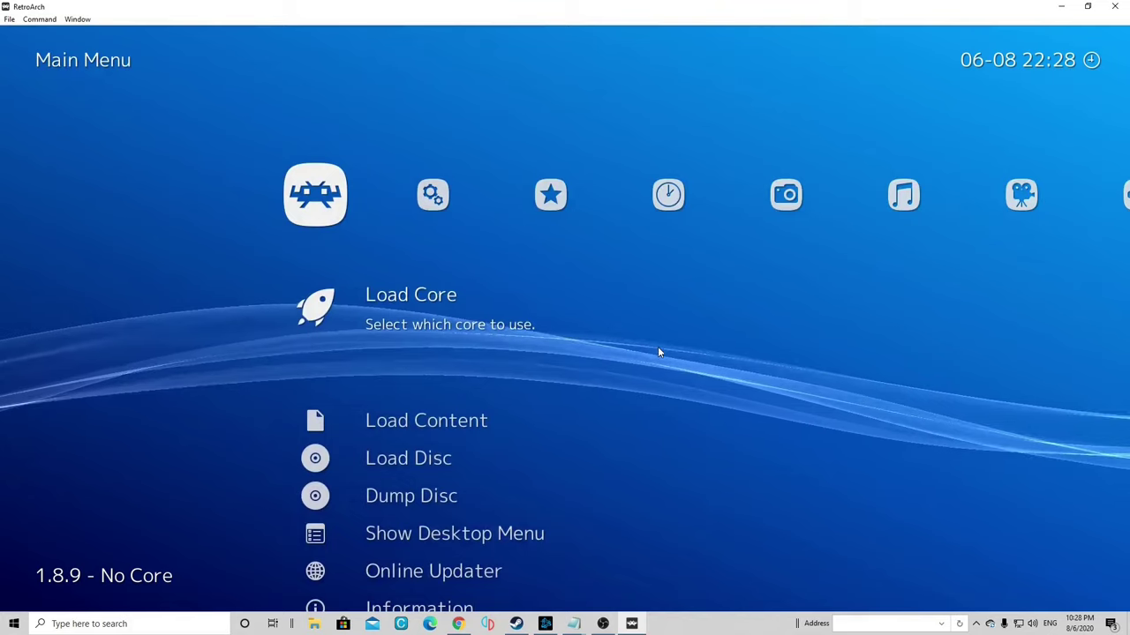
key(Down)
key(Down)
key(Down)
key(Down)
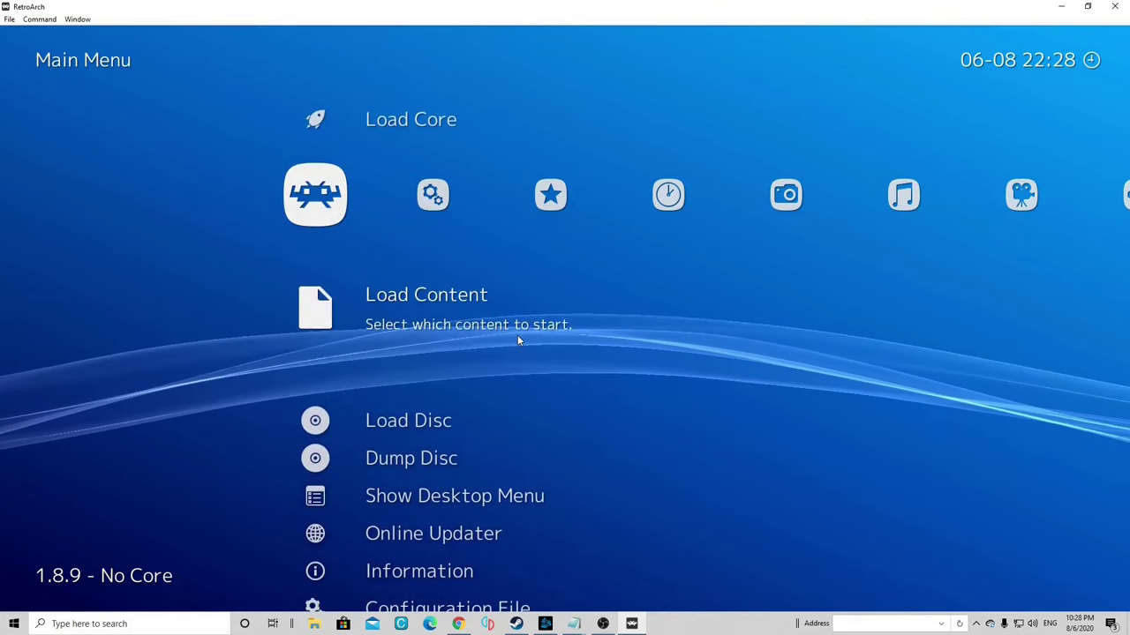
key(Down)
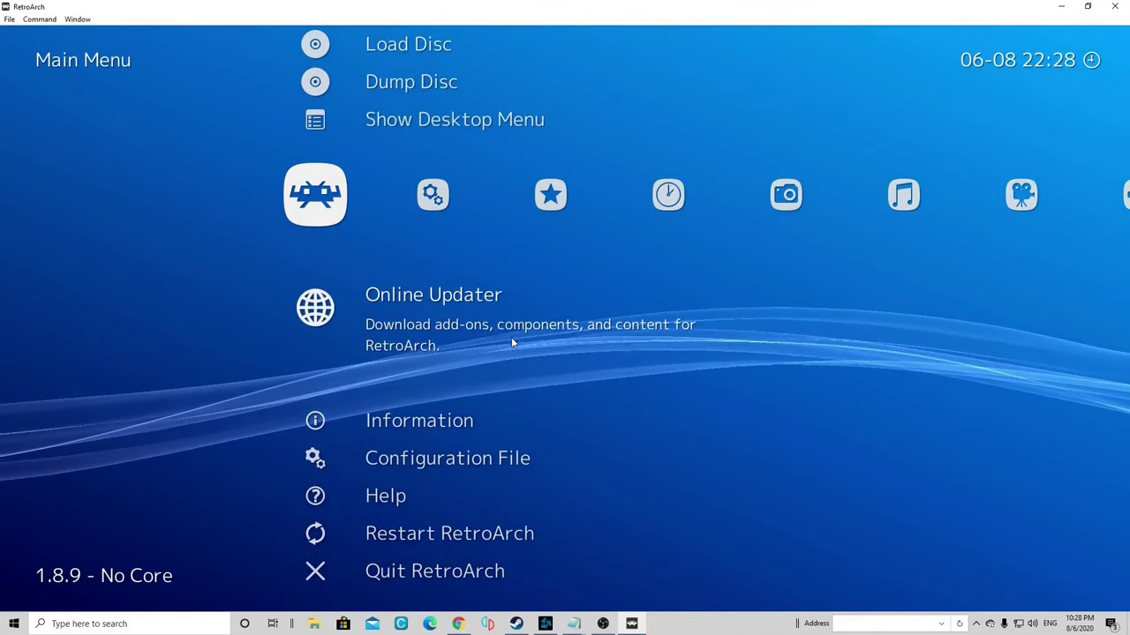
key(Return)
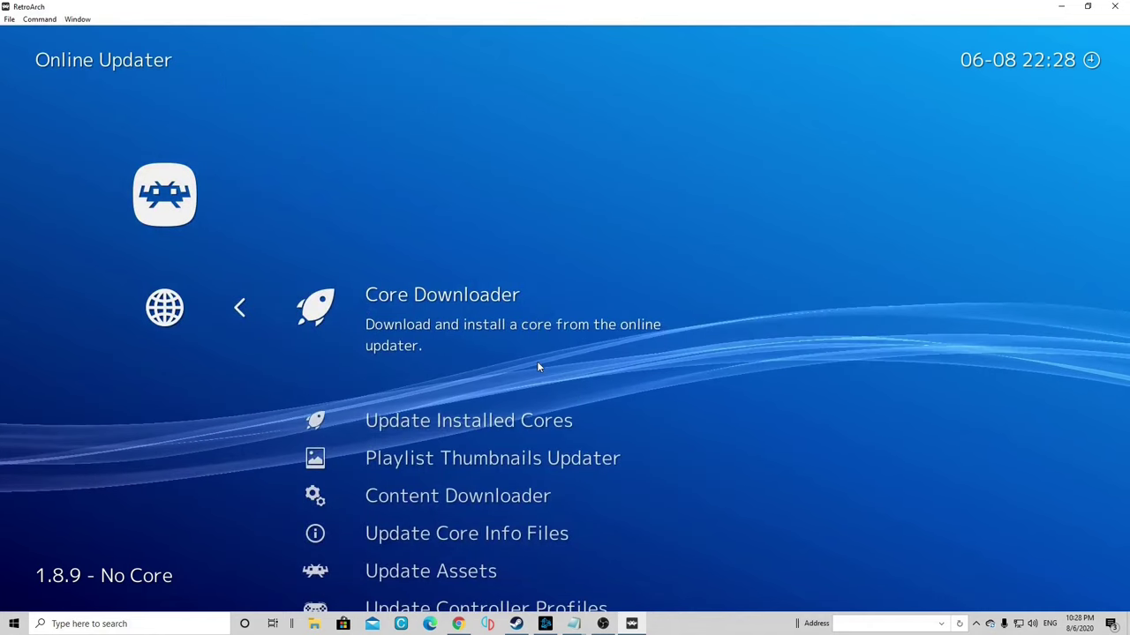
Run the Playlist Thumbnails Updater on the NES playlist to download its box art
key(Down)
key(Down)
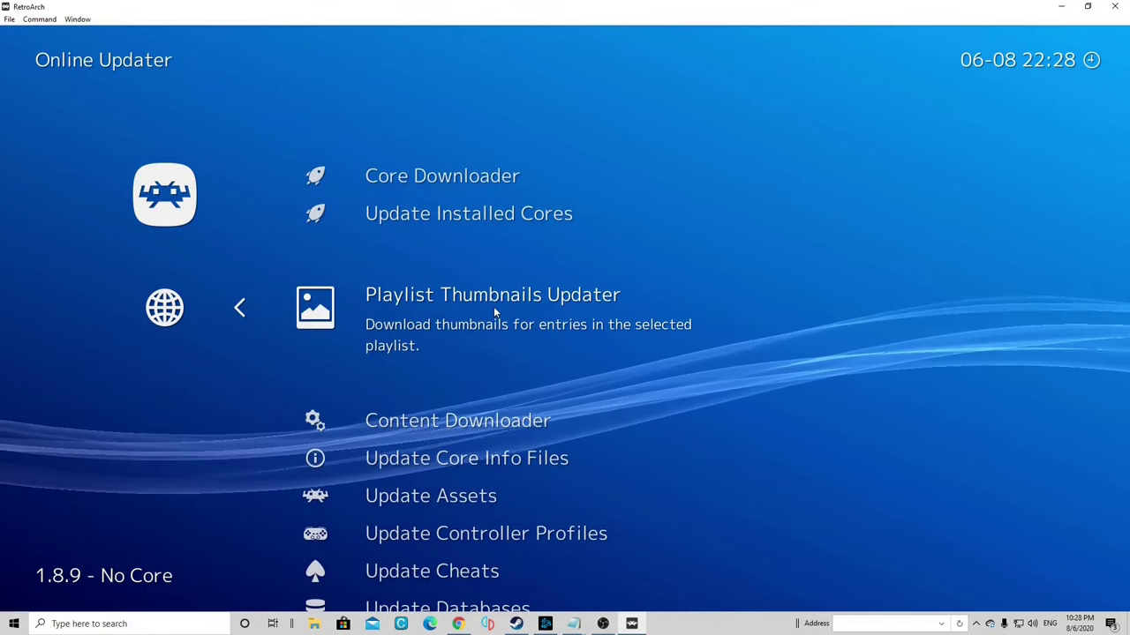
key(Return)
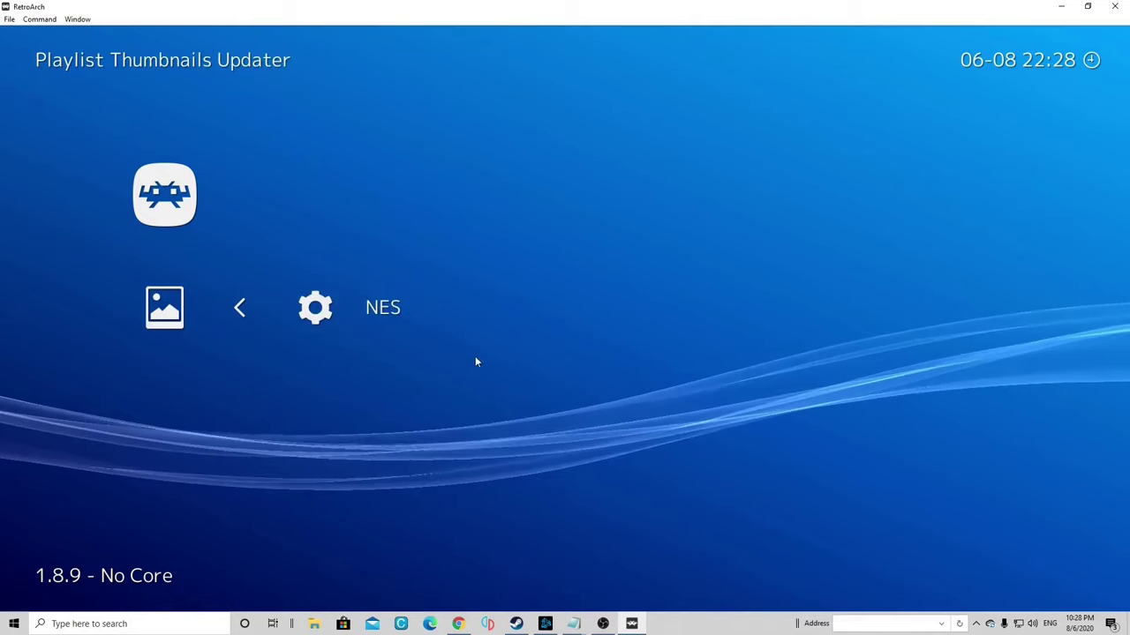
click(383, 310)
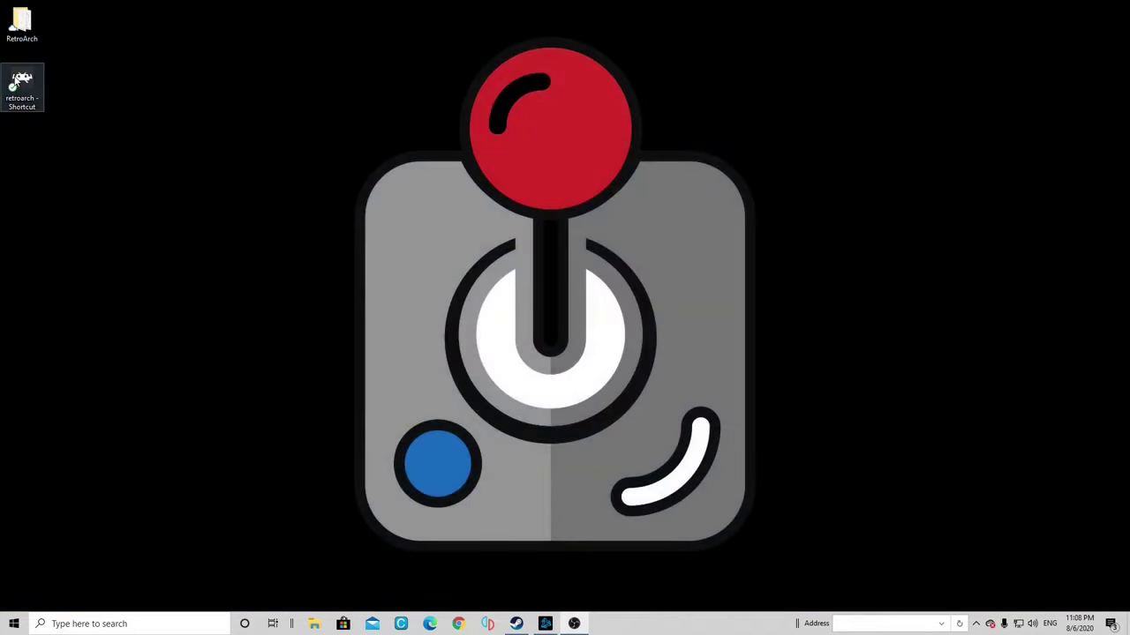
Relaunch RetroArch and start stepping down the NES playlist from Amagon, viewing box art
double_click(20, 82)
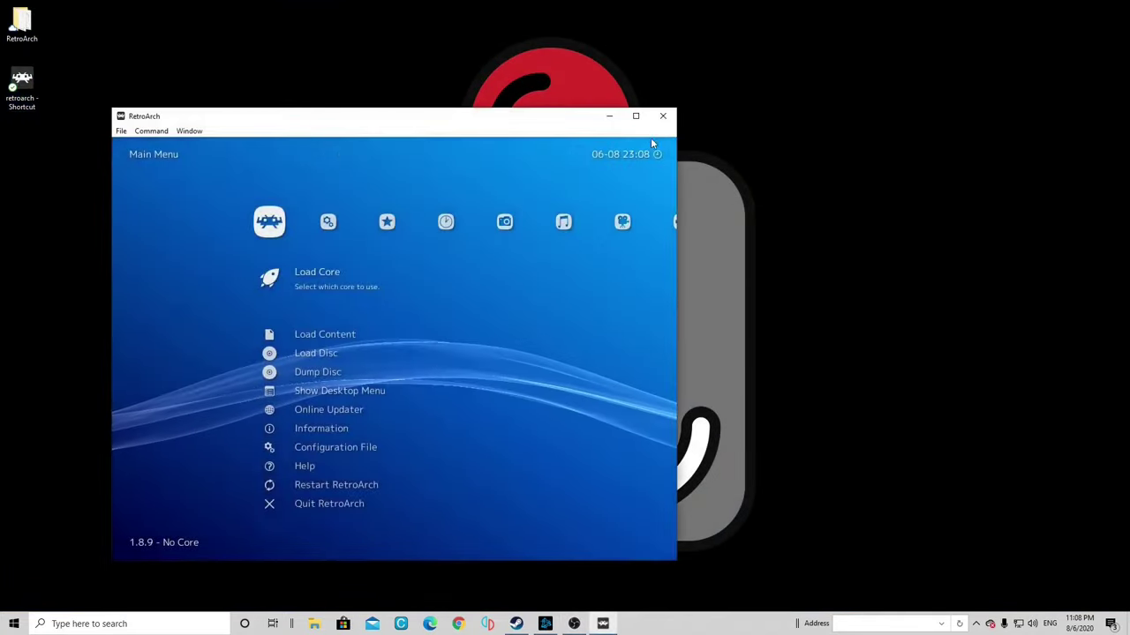
double_click(640, 116)
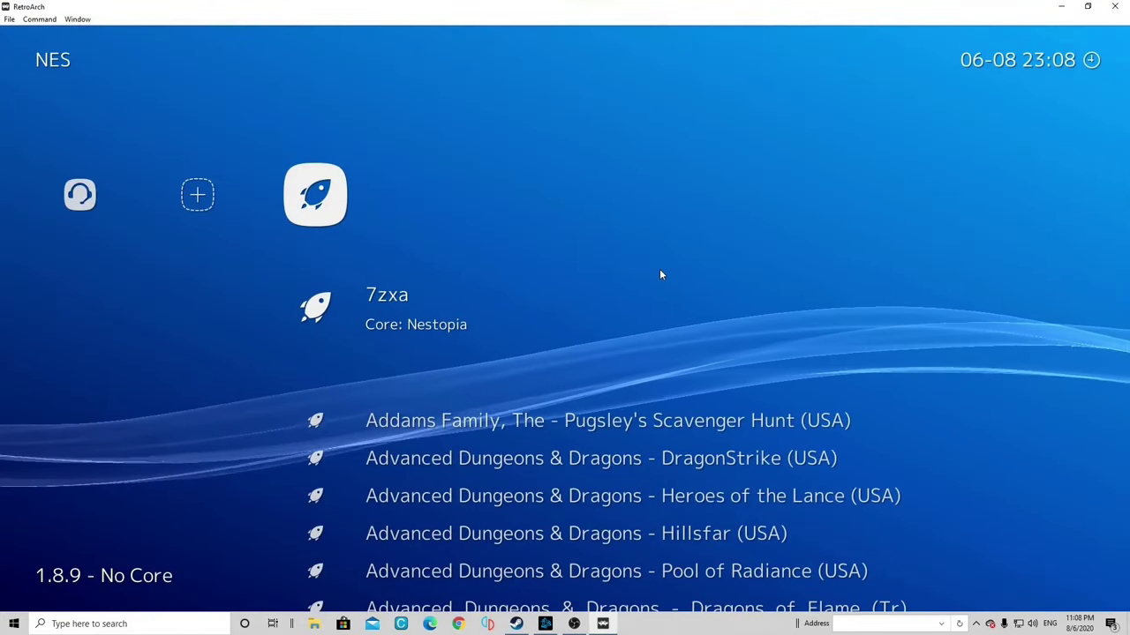
key(Down)
key(Down)
key(Down)
key(Down)
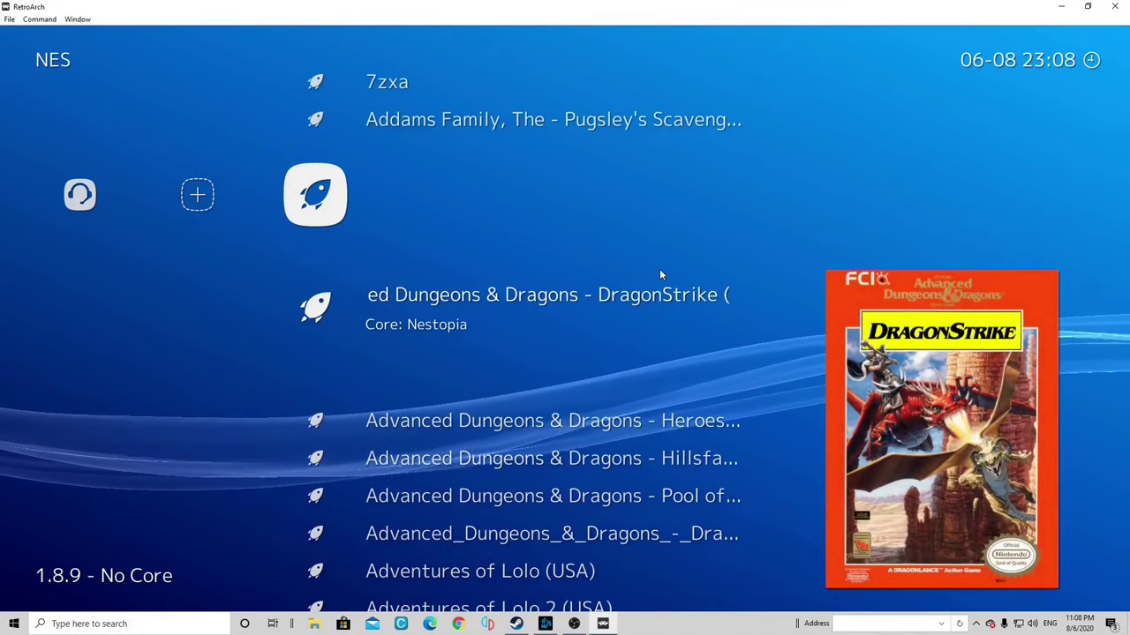
key(Down)
key(Down)
key(Down)
key(Down)
key(Down)
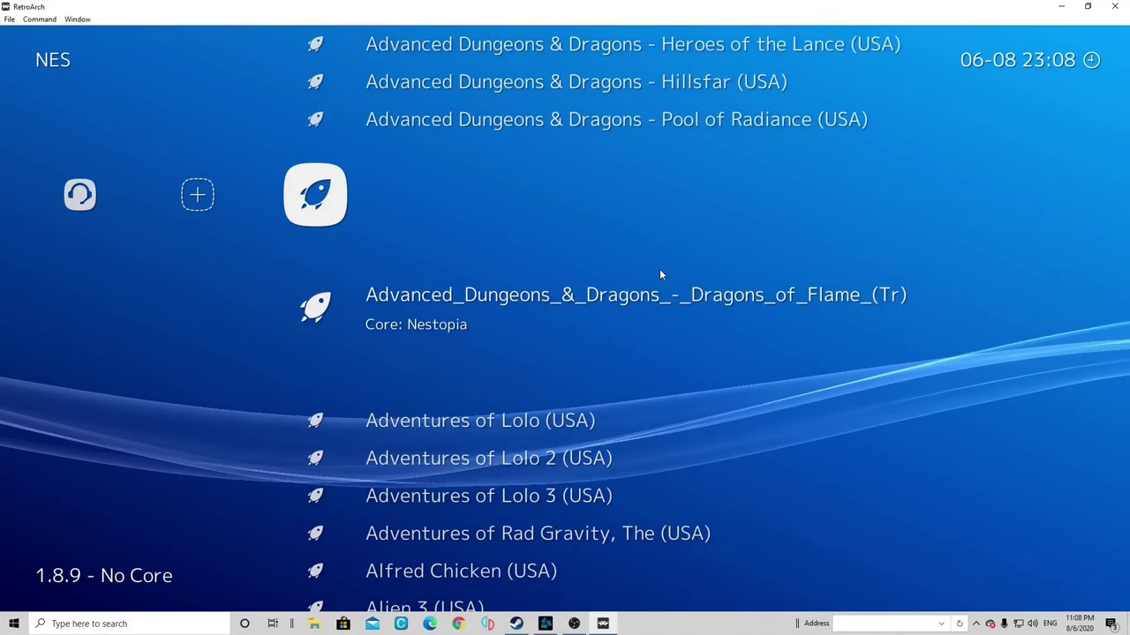
key(Down)
key(Down)
key(Down)
key(Down)
key(Down)
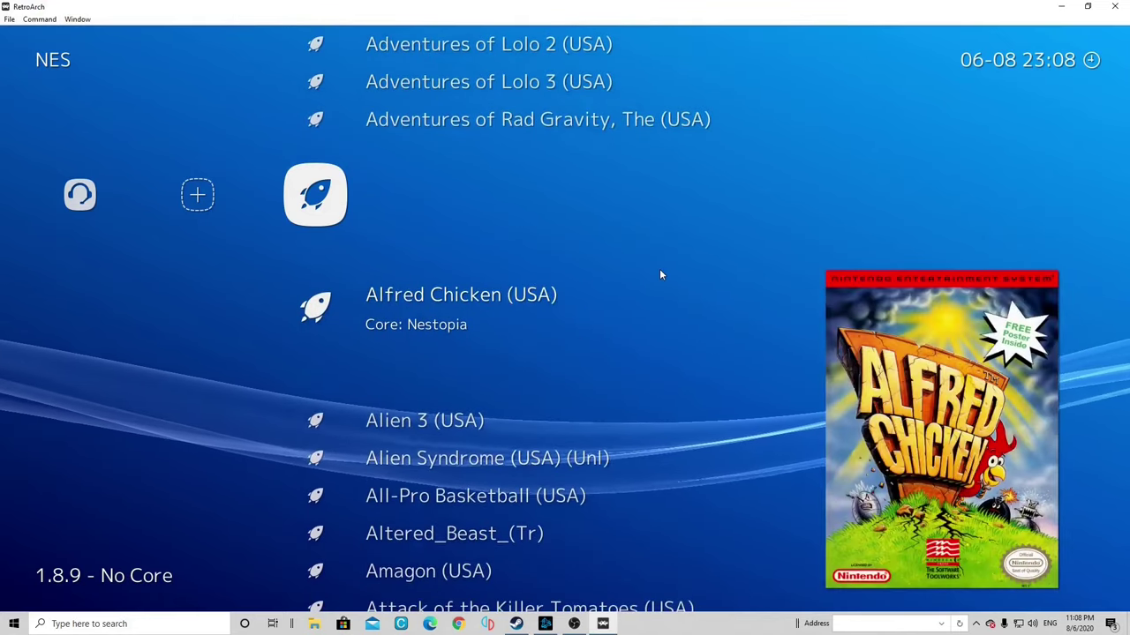
Continue past the Batman, Battleship, Boulder Dash and Burai Fighter entries to Castlevania II - Simon's Quest
key(Down)
key(Down)
key(Down)
key(Down)
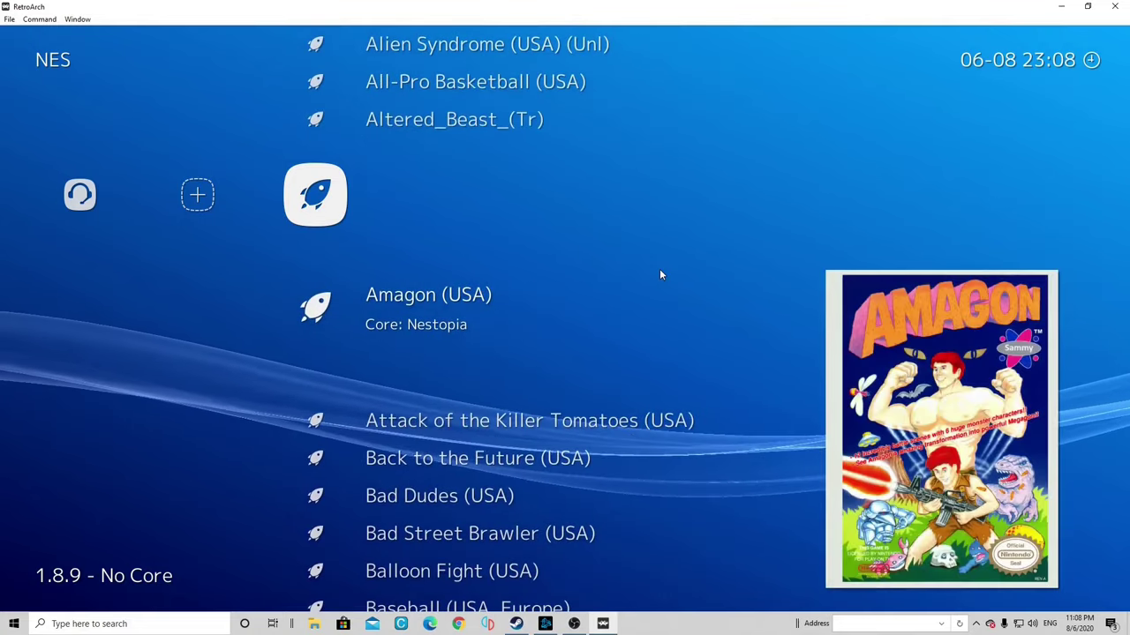
key(Down)
key(Down)
key(Down)
key(Down)
key(Down)
key(Down)
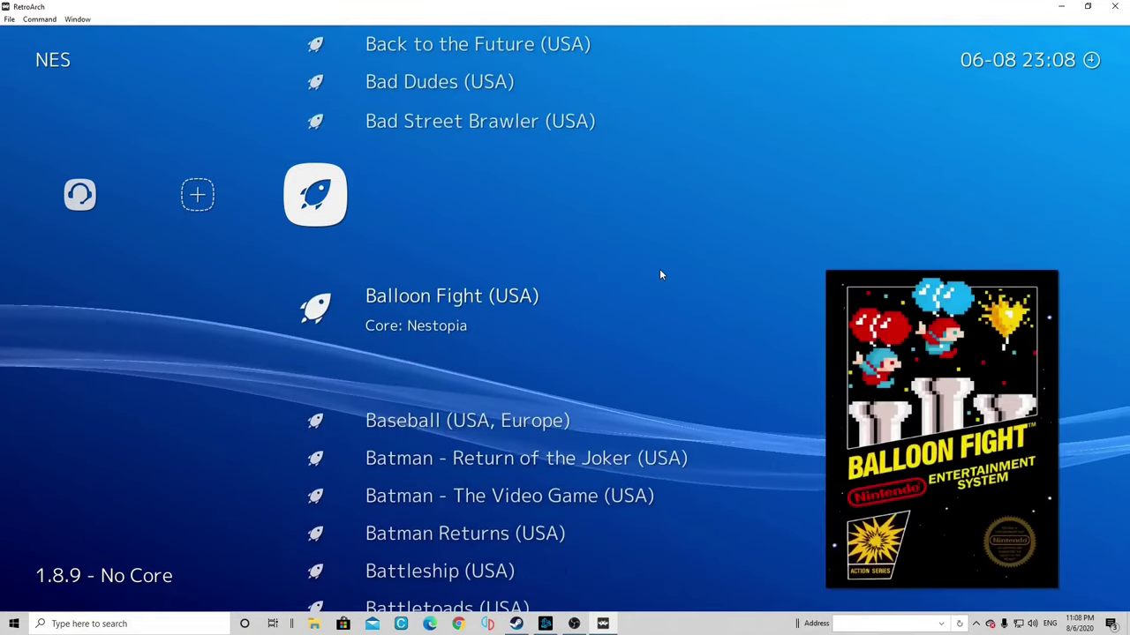
key(Down)
key(Down)
key(Down)
key(Down)
key(Down)
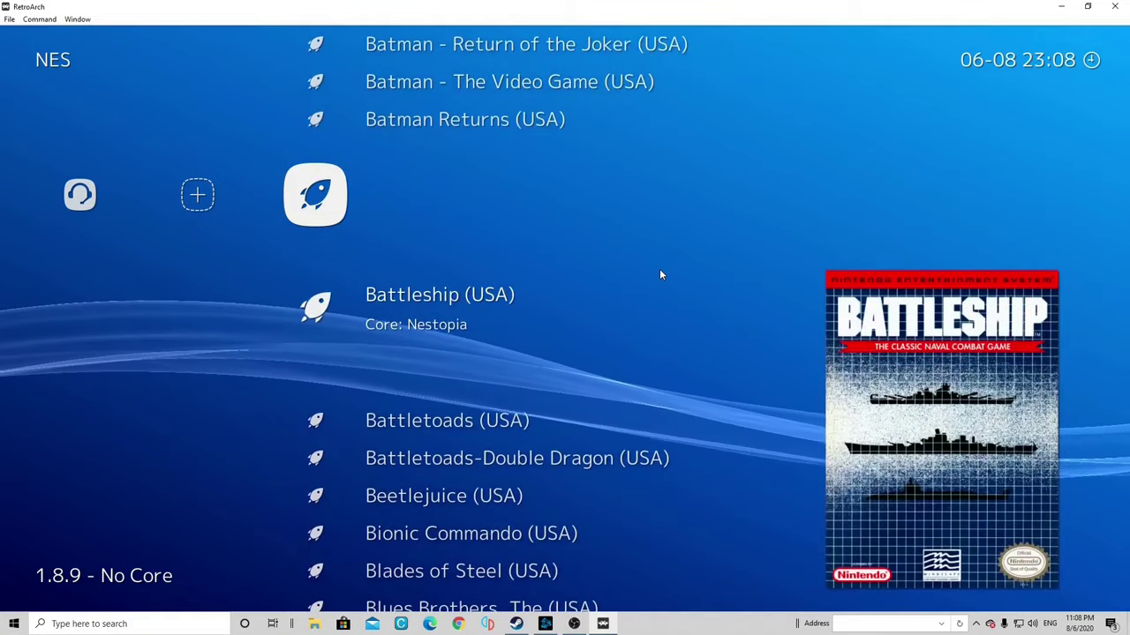
key(Down)
key(Down)
key(Down)
key(Down)
key(Down)
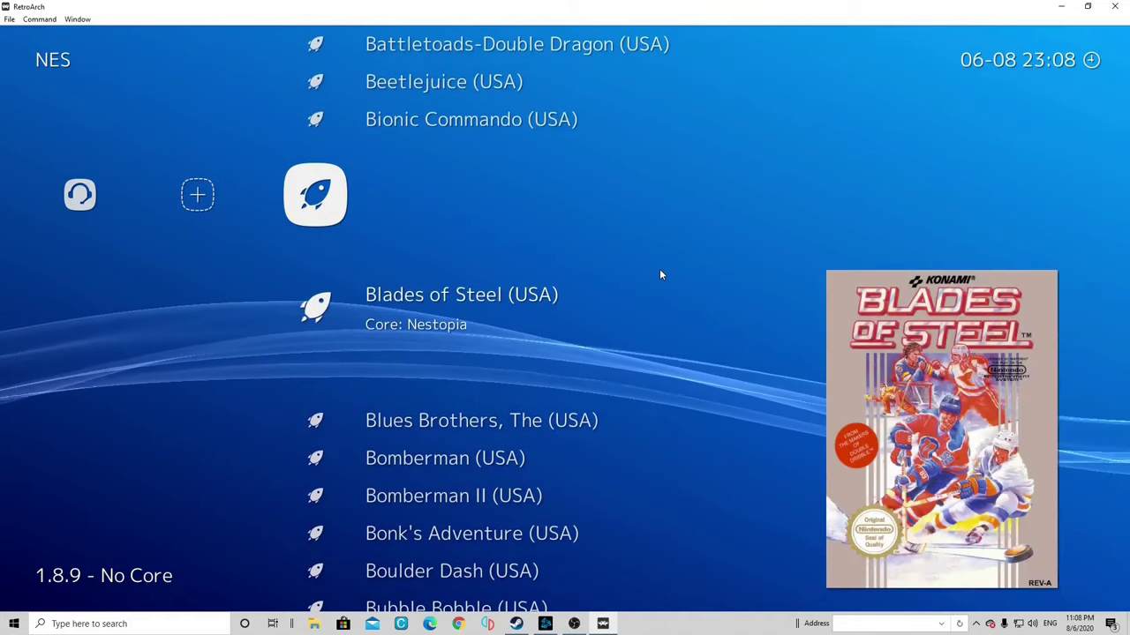
key(Down)
key(Down)
key(Down)
key(Down)
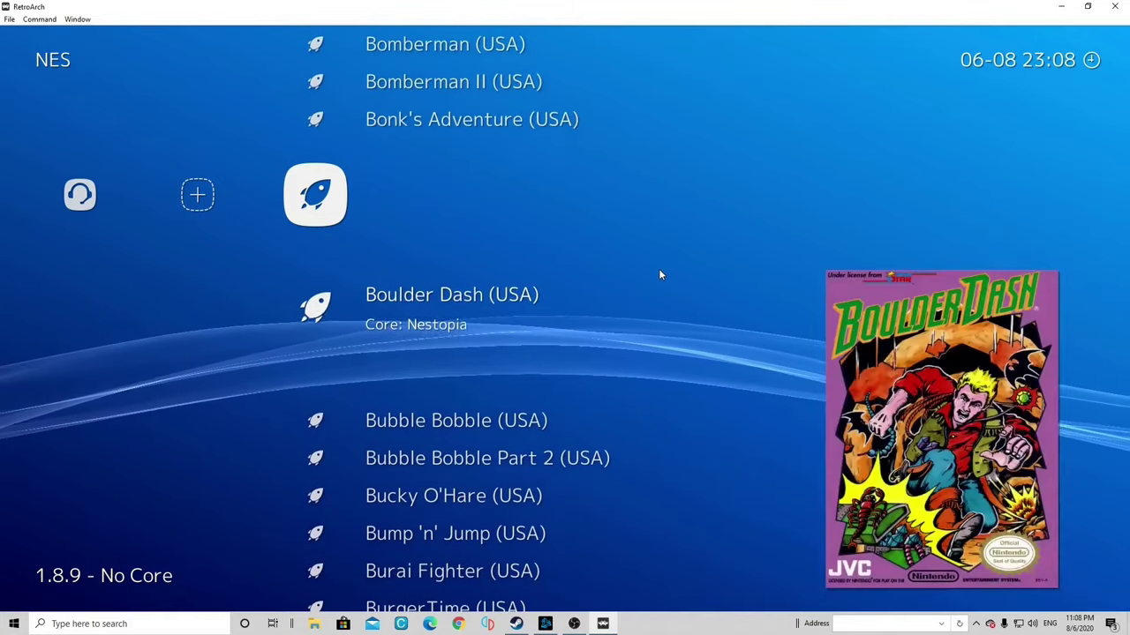
key(Down)
key(Down)
key(Down)
key(Down)
key(Down)
key(Down)
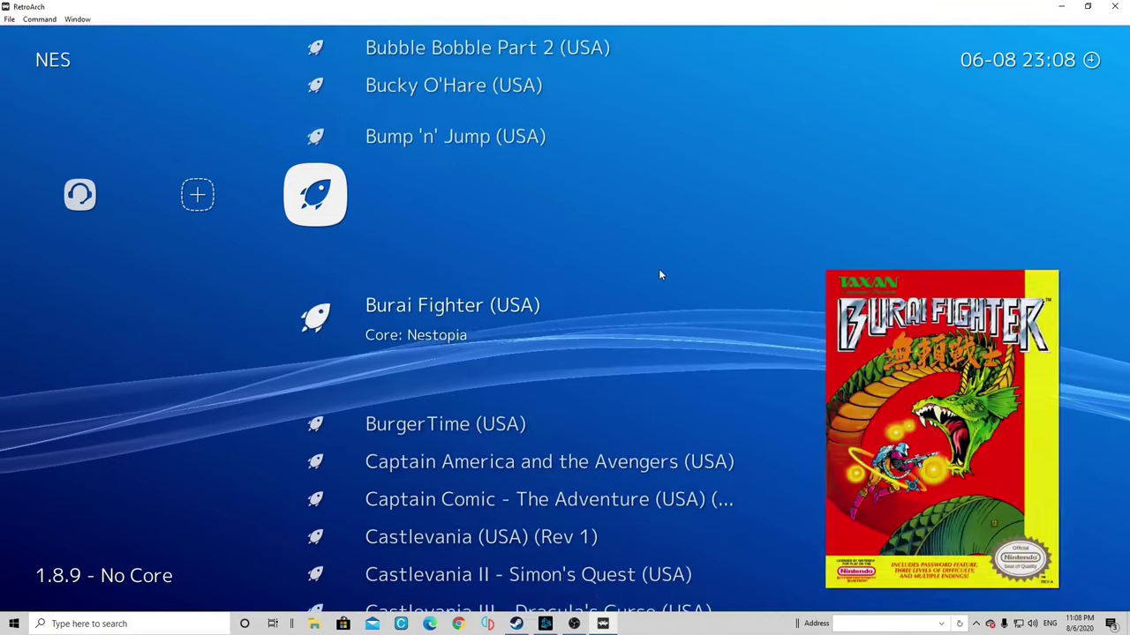
key(Down)
key(Down)
key(Down)
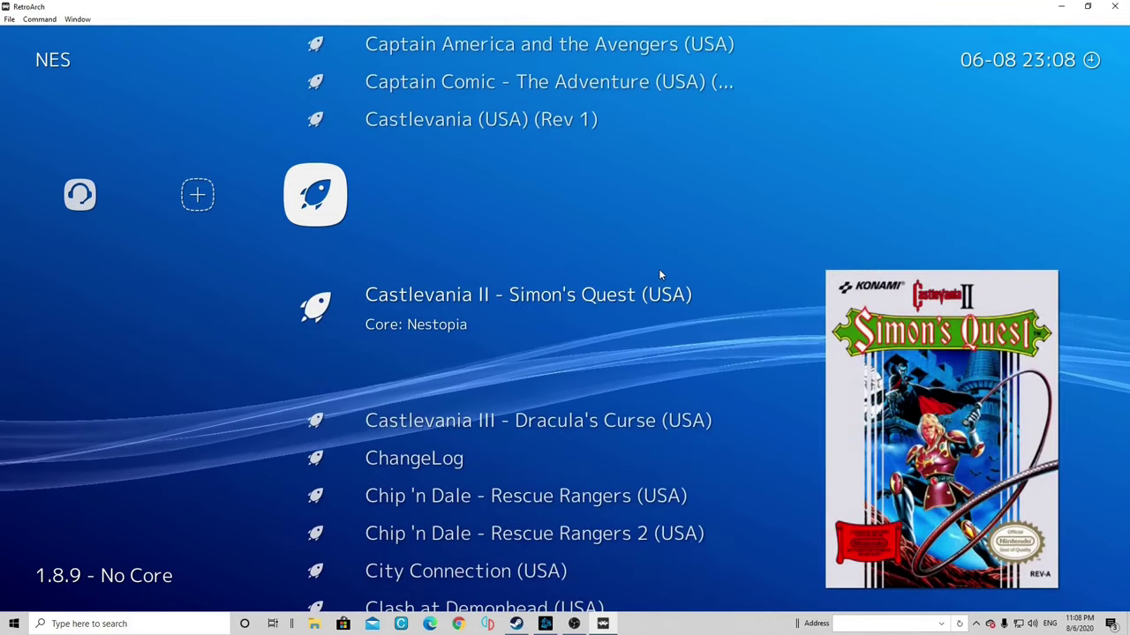
Minimize RetroArch and open RetroArch > thumbnails > Nintendo - Nintendo Entertainment System > Named_Boxarts
click(1057, 6)
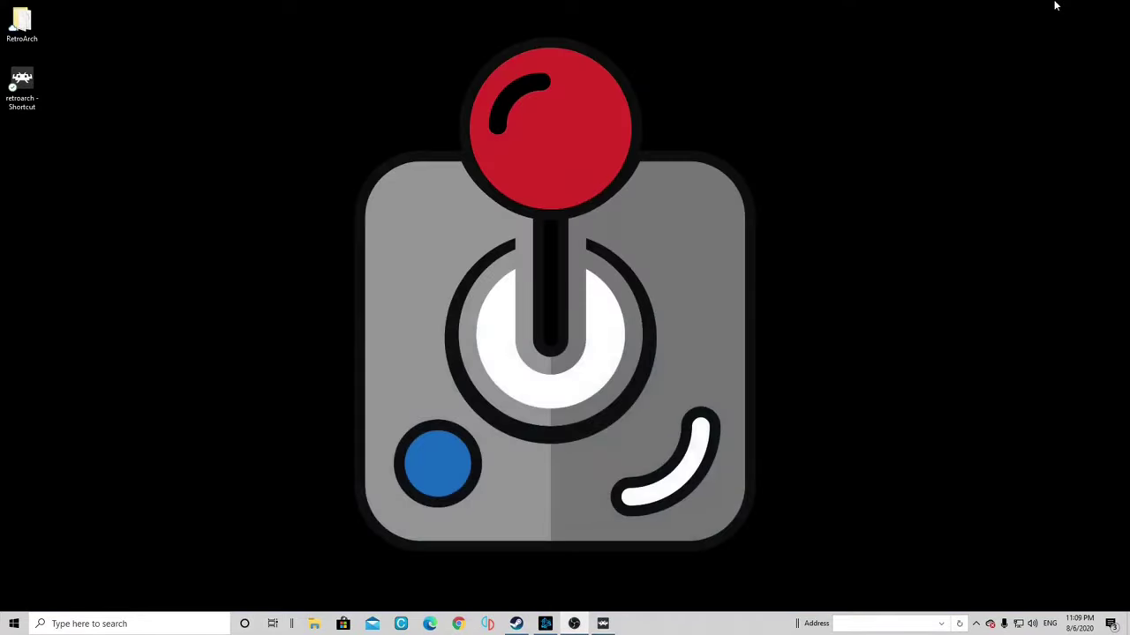
double_click(21, 21)
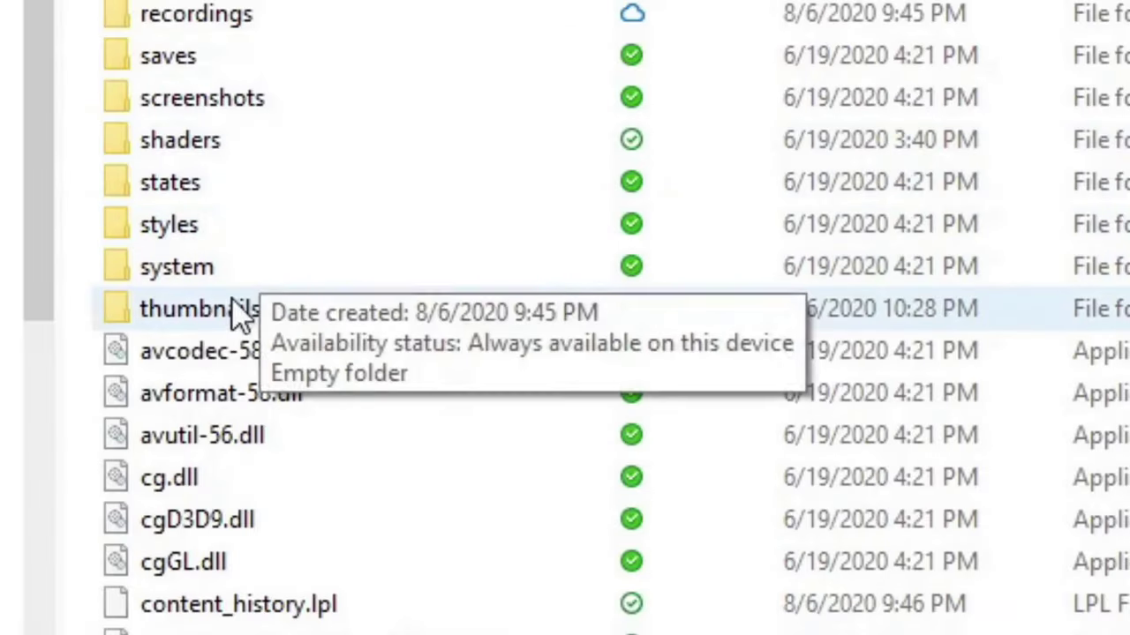
double_click(227, 313)
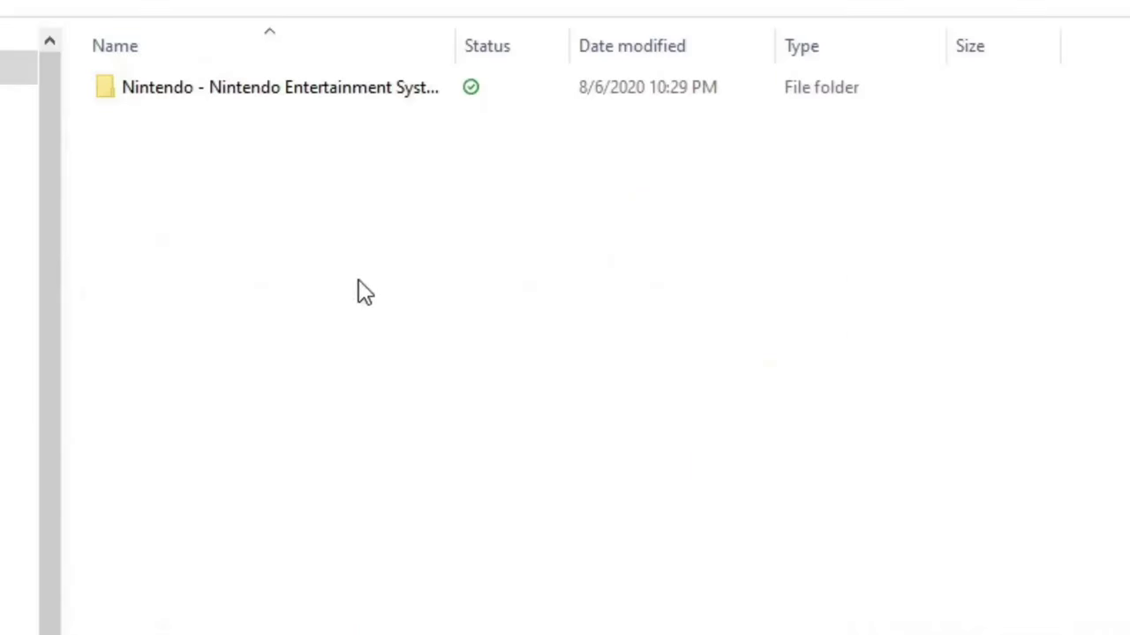
double_click(297, 98)
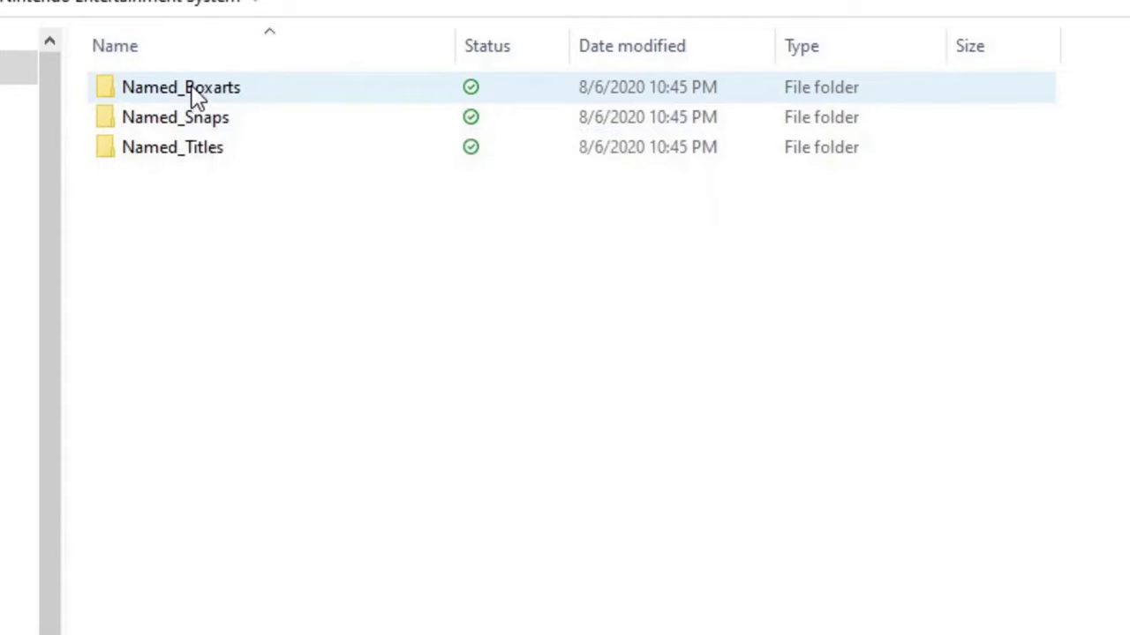
click(186, 96)
double_click(186, 95)
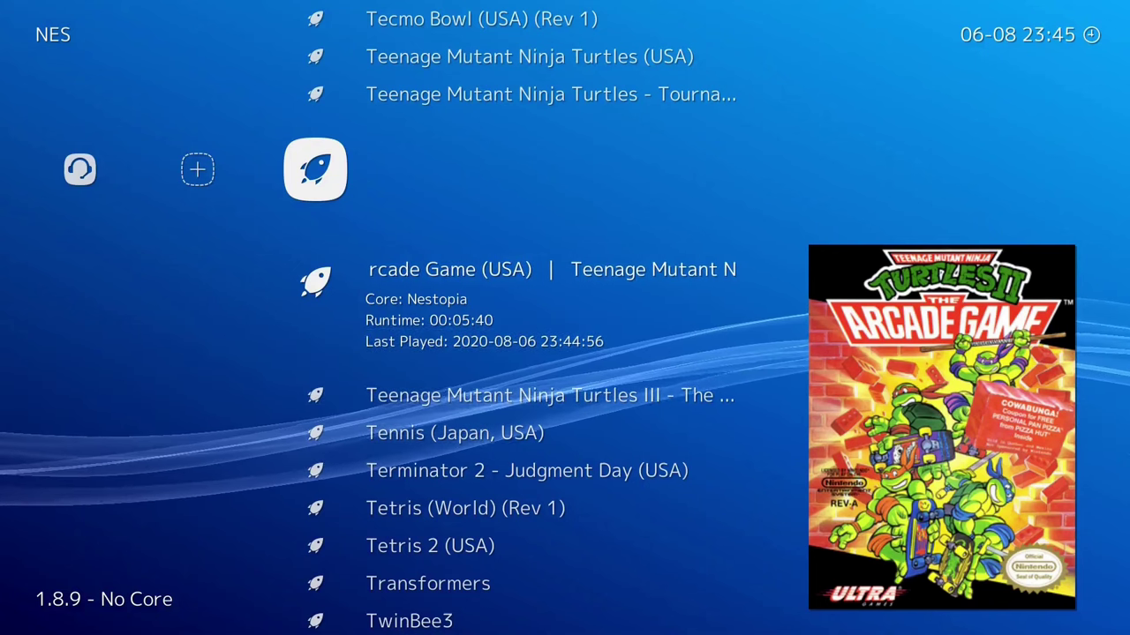
Run Teenage Mutant Ninja Turtles II from the playlist and start a one-player game as Leonardo
key(Return)
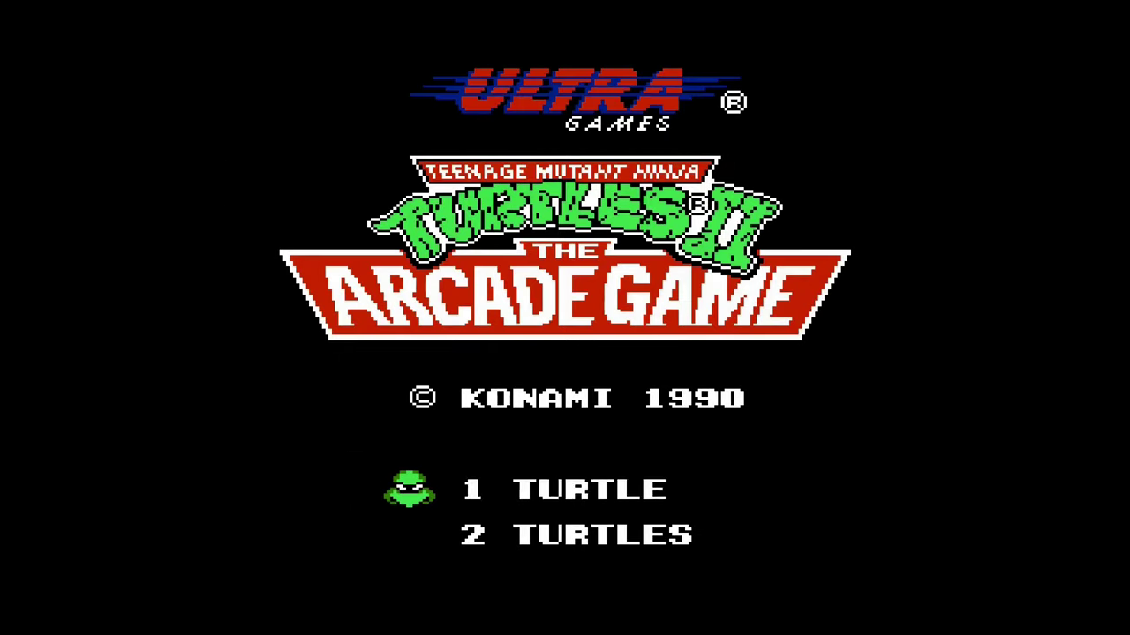
key(Return)
key(Right)
key(Right)
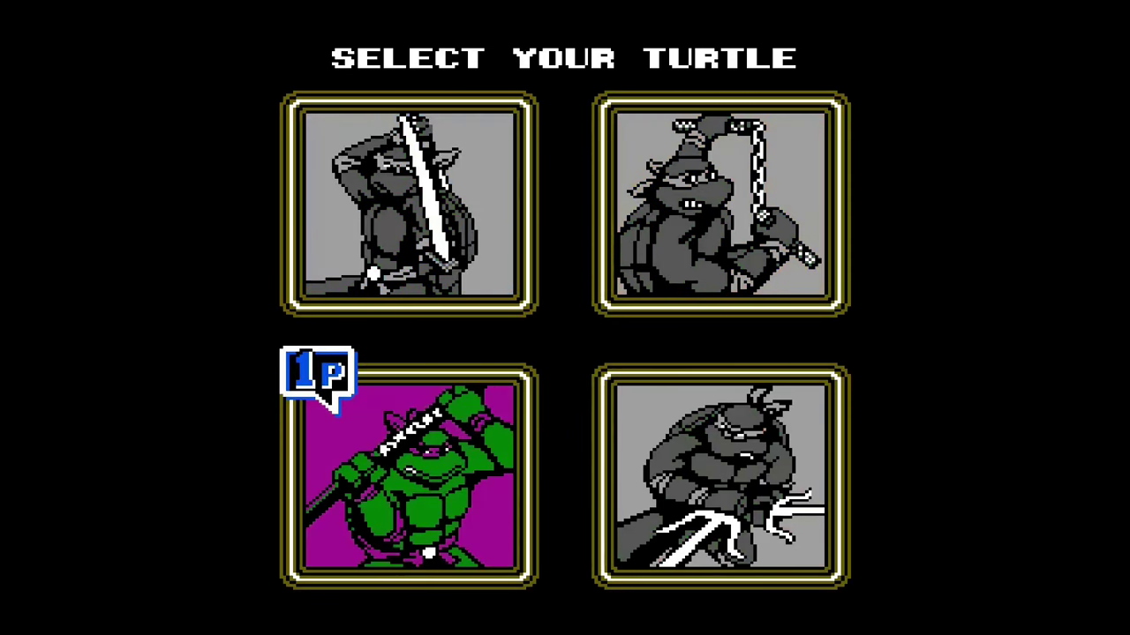
key(Up)
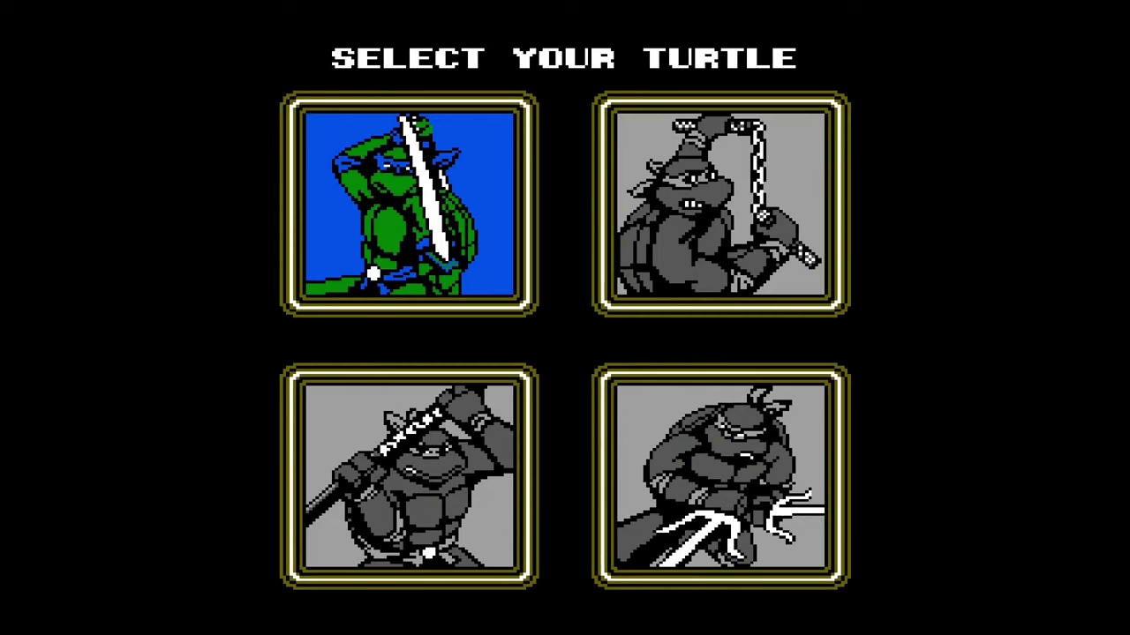
key(Return)
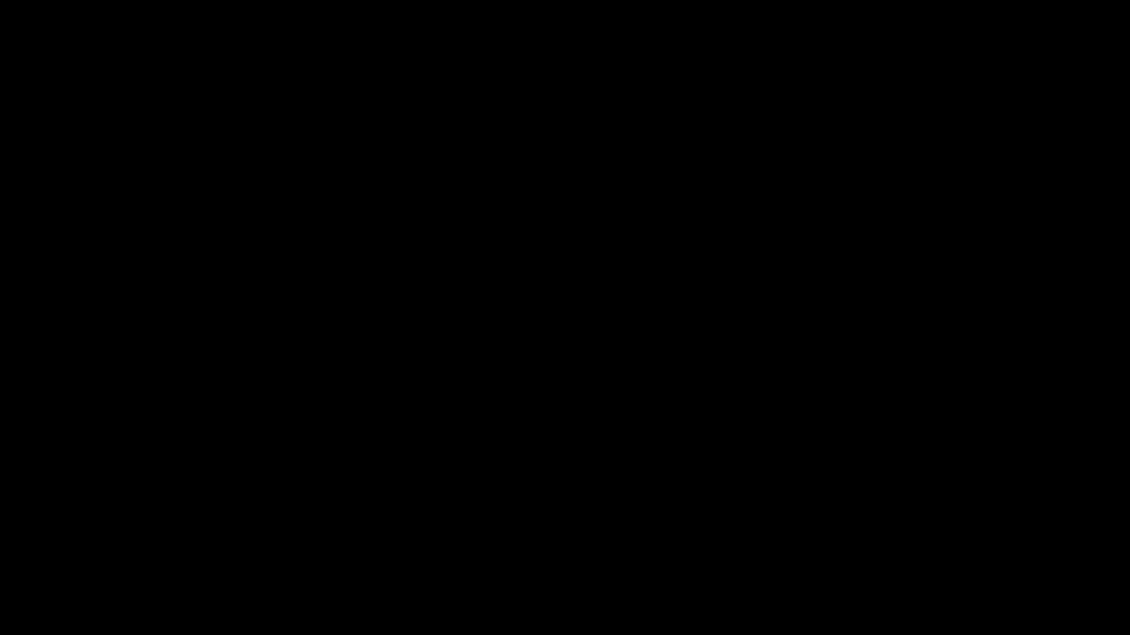
Fight the first Foot soldiers in the hallway with Leonardo's sword strikes and a jump-kick
key(Left)
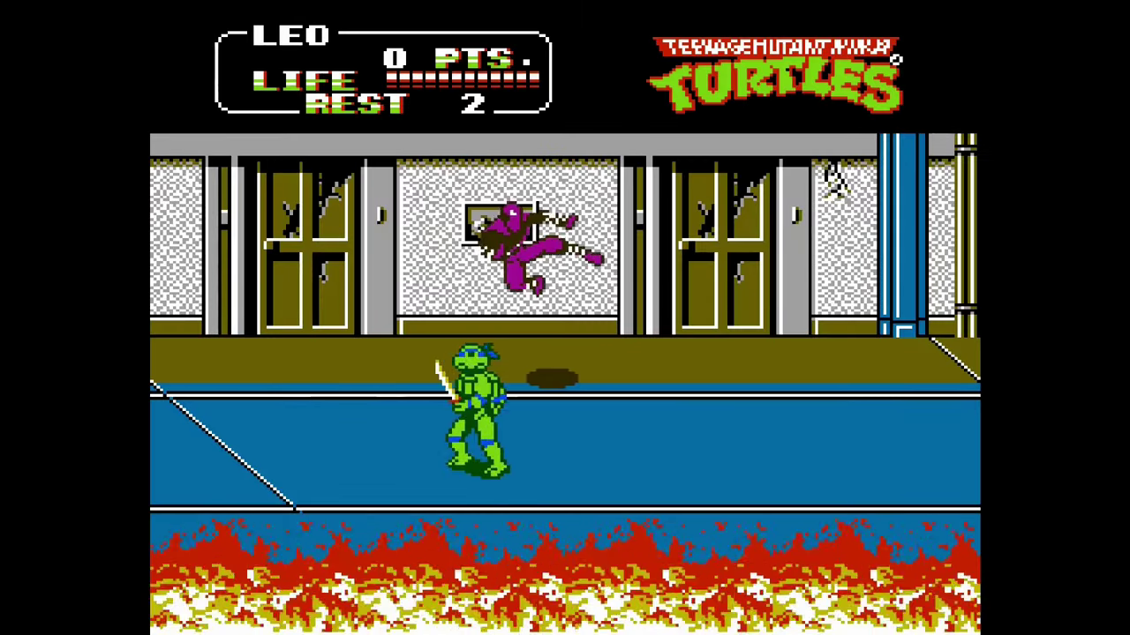
key(x)
key(Right)
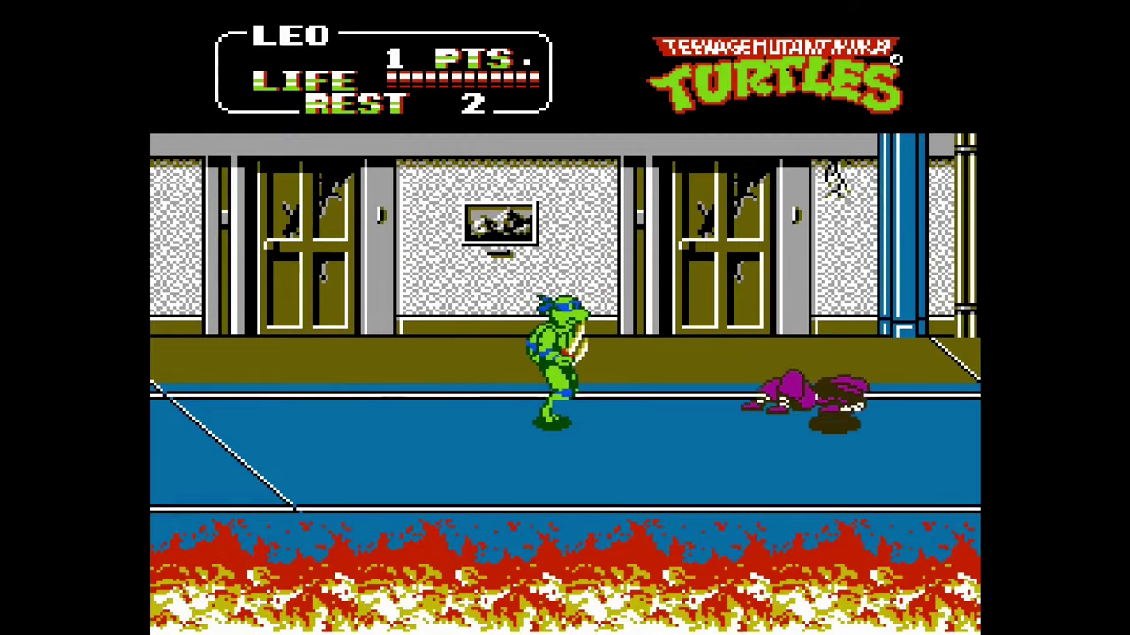
key(Right)
key(z)
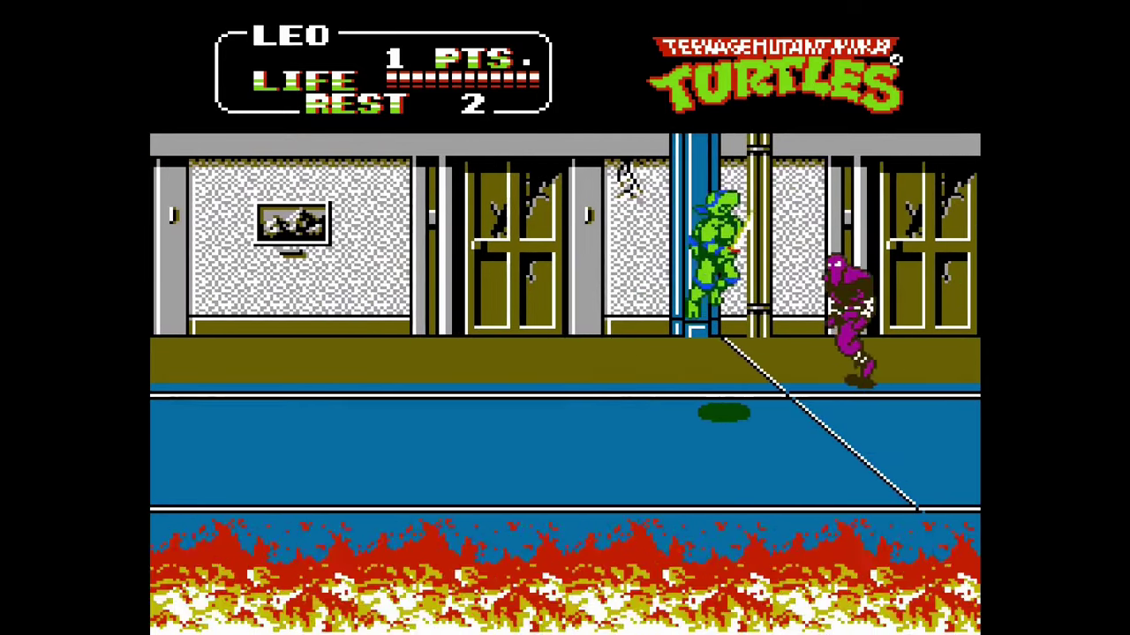
key(x)
key(Left)
key(x)
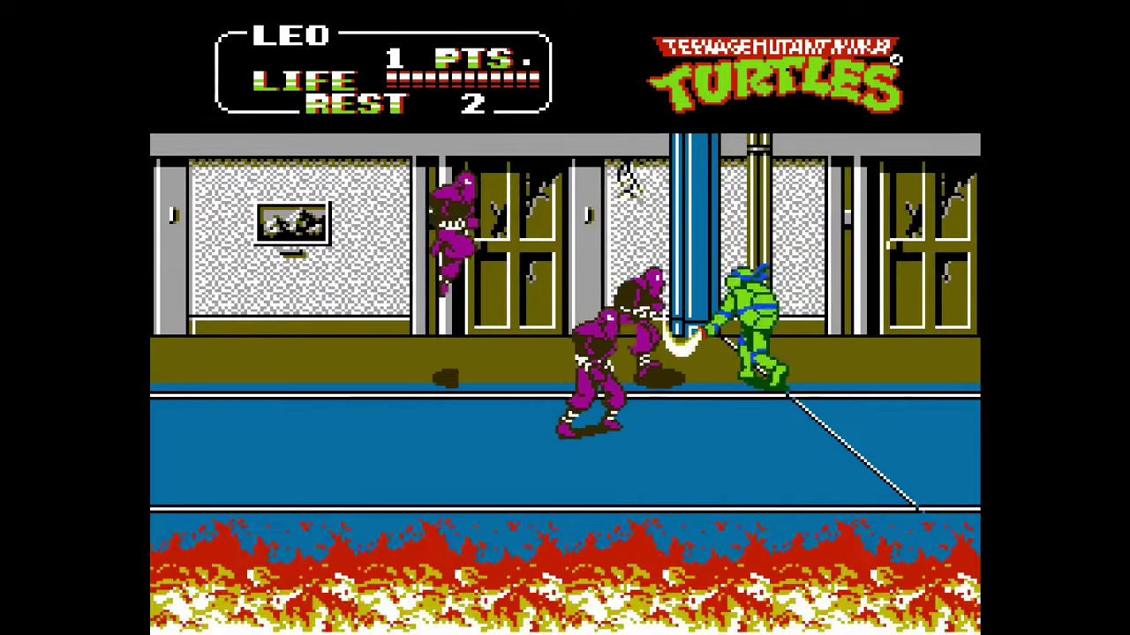
key(Left)
key(x)
key(x)
key(x)
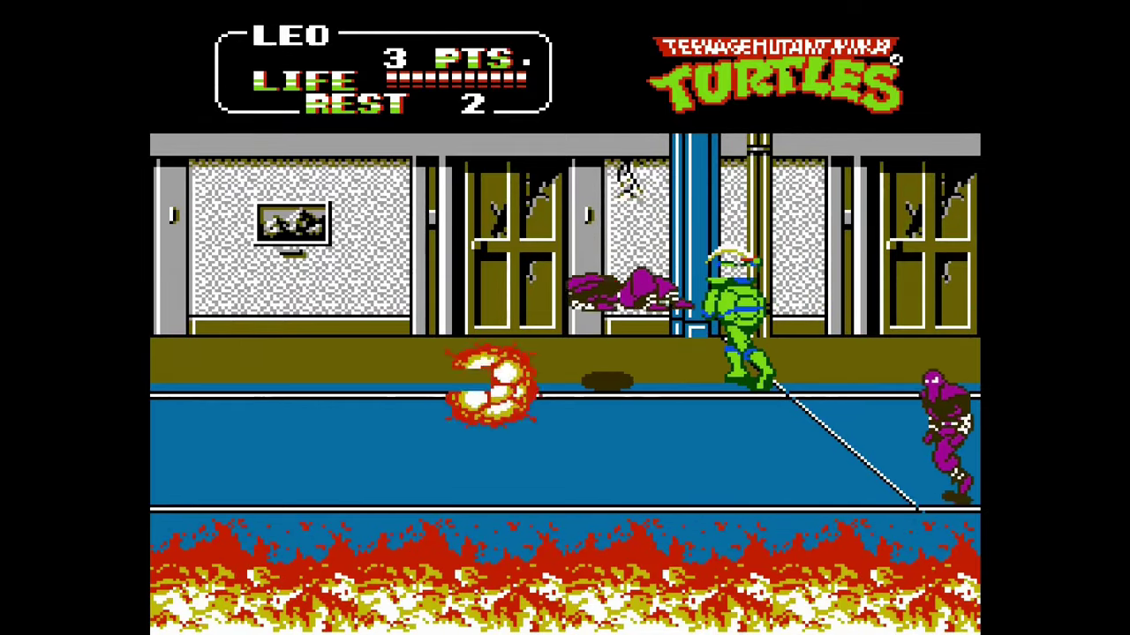
key(Left)
Jump-attack and slash the remaining Foot soldiers to reach 5 points, then pause with F1
key(Right)
key(z)
key(Left)
key(z)
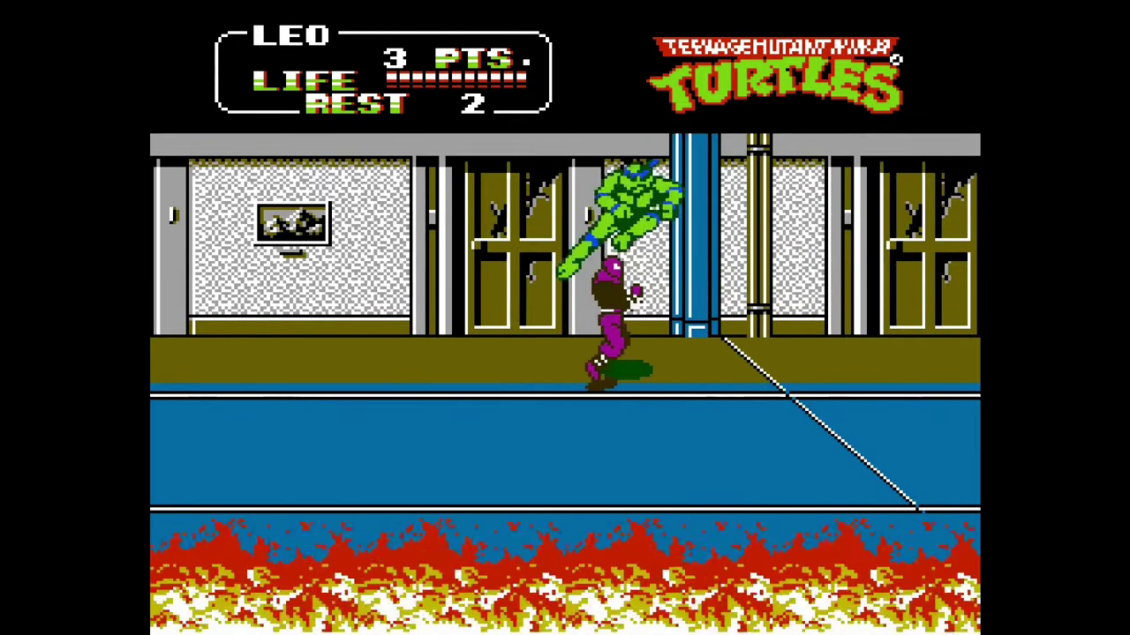
key(Left)
key(x)
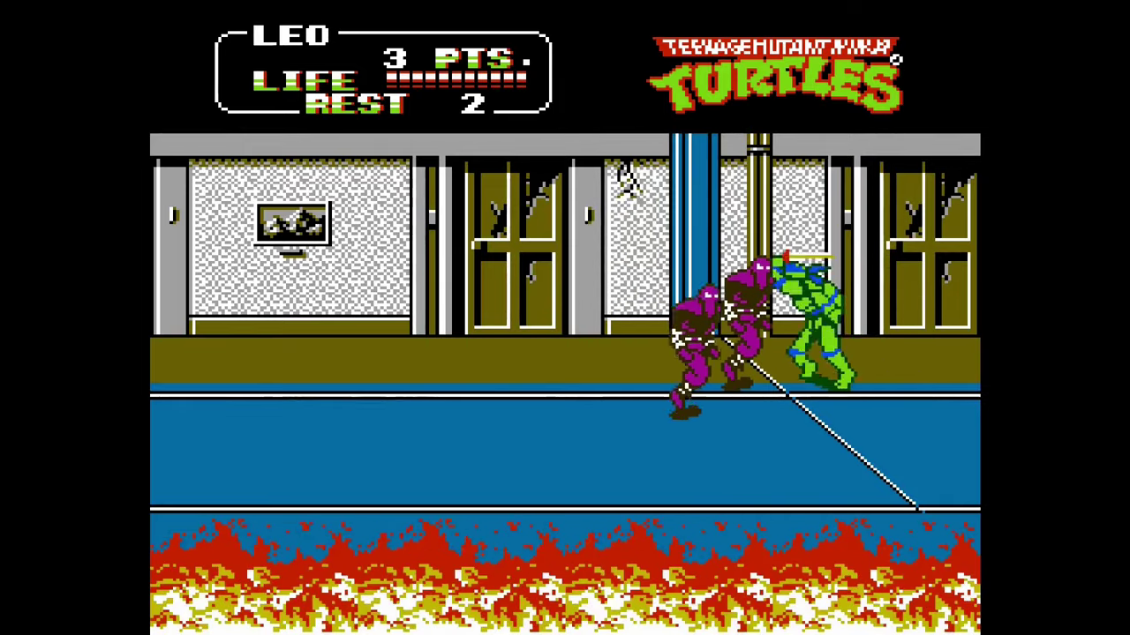
key(x)
key(Left)
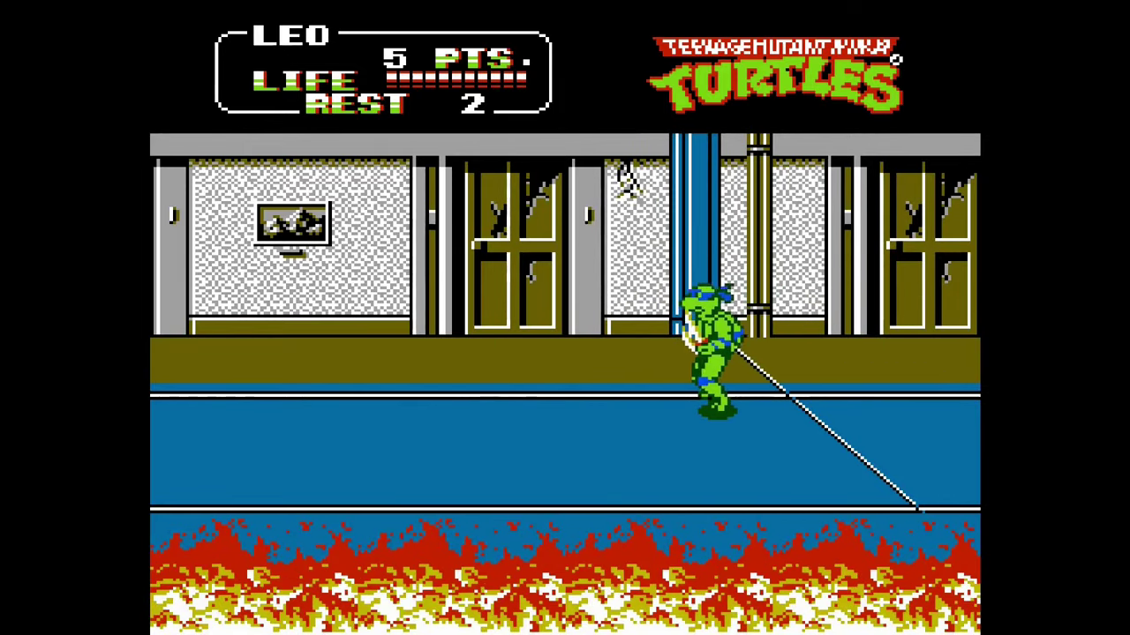
key(Left)
key(Down)
key(Right)
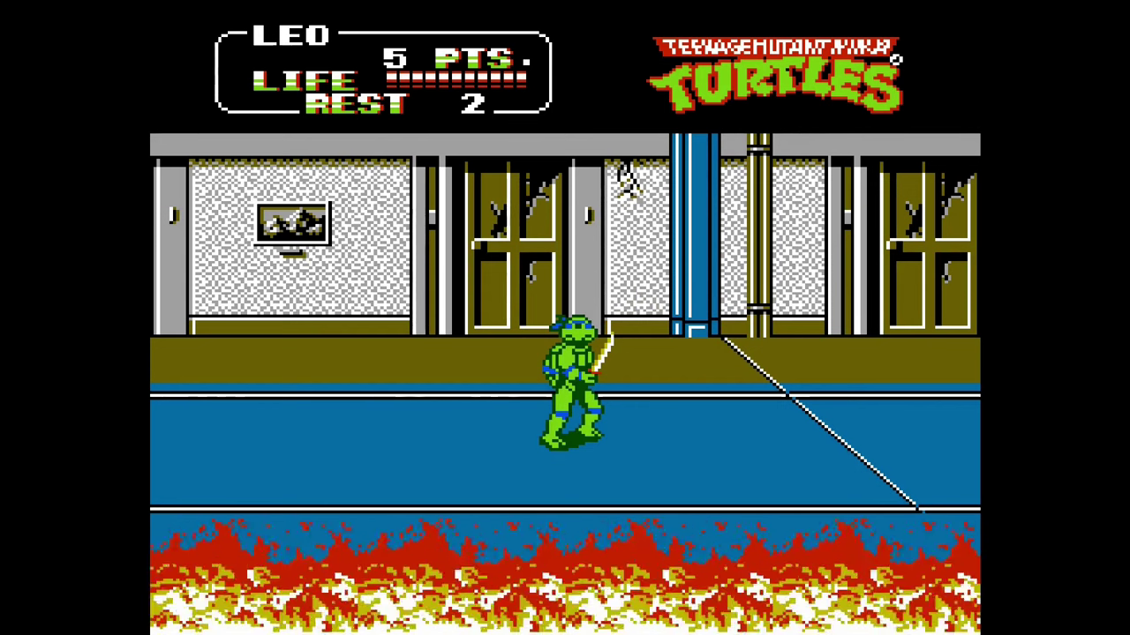
key(F1)
Move down one entry in the Quick Menu over the paused Turtles II game
key(Down)
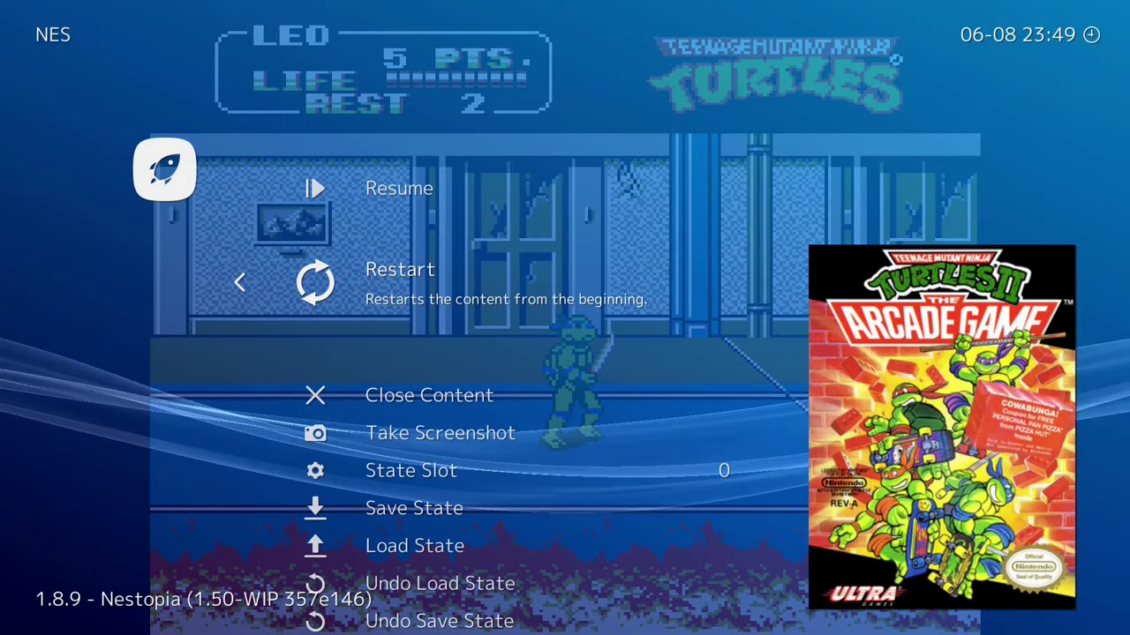